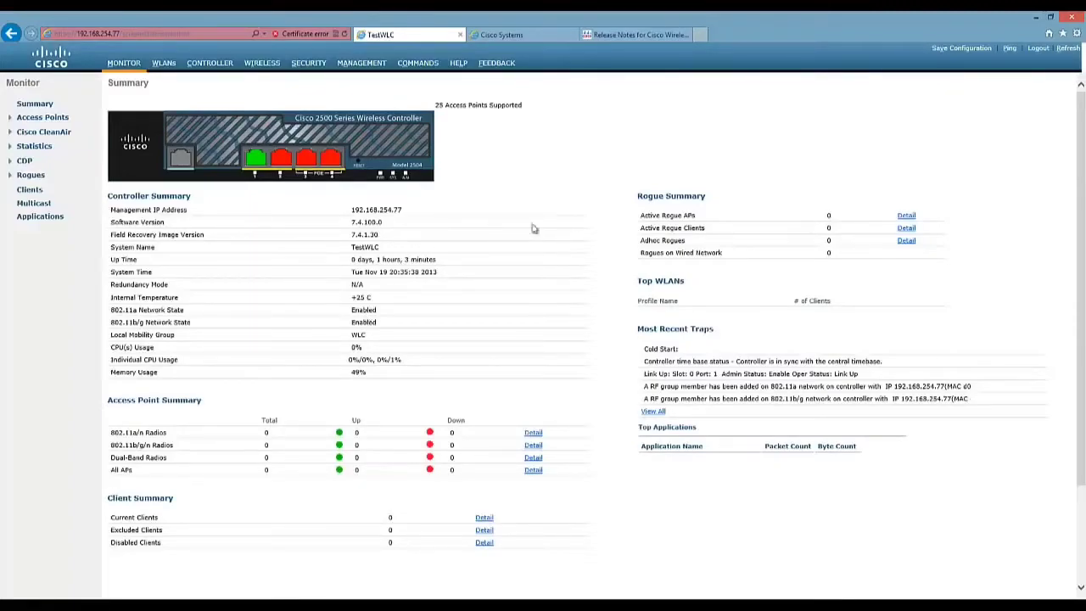
{"action": "left_click_drag", "start_coordinate": [109, 236], "coordinate": [217, 241]}
{"action": "left_click", "coordinate": [116, 221]}
{"action": "left_click_drag", "start_coordinate": [111, 223], "coordinate": [181, 227]}
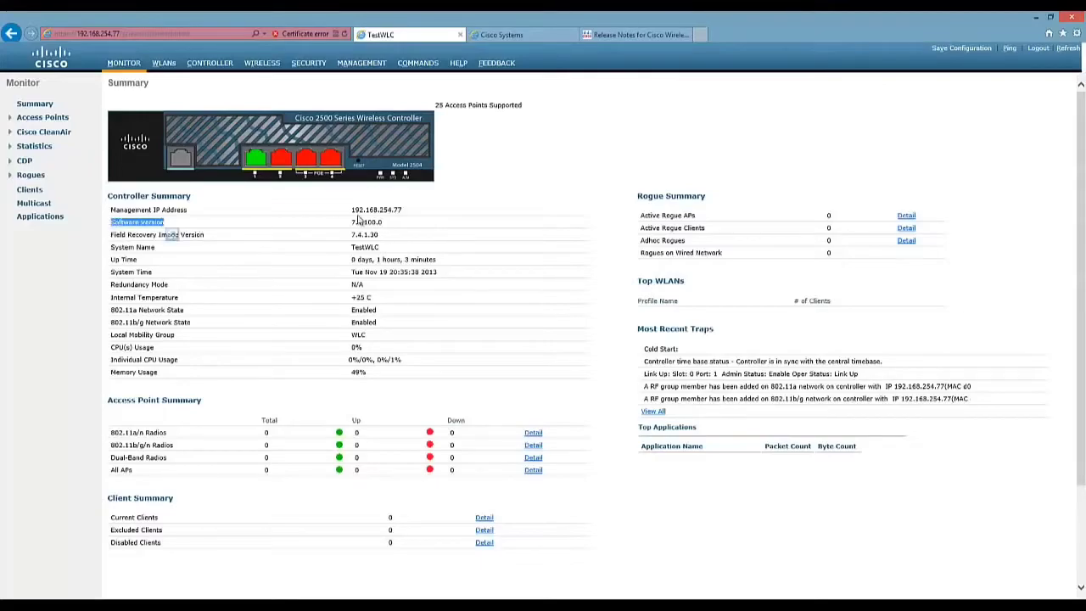
{"action": "left_click_drag", "start_coordinate": [384, 222], "coordinate": [343, 222]}
{"action": "left_click", "coordinate": [343, 209]}
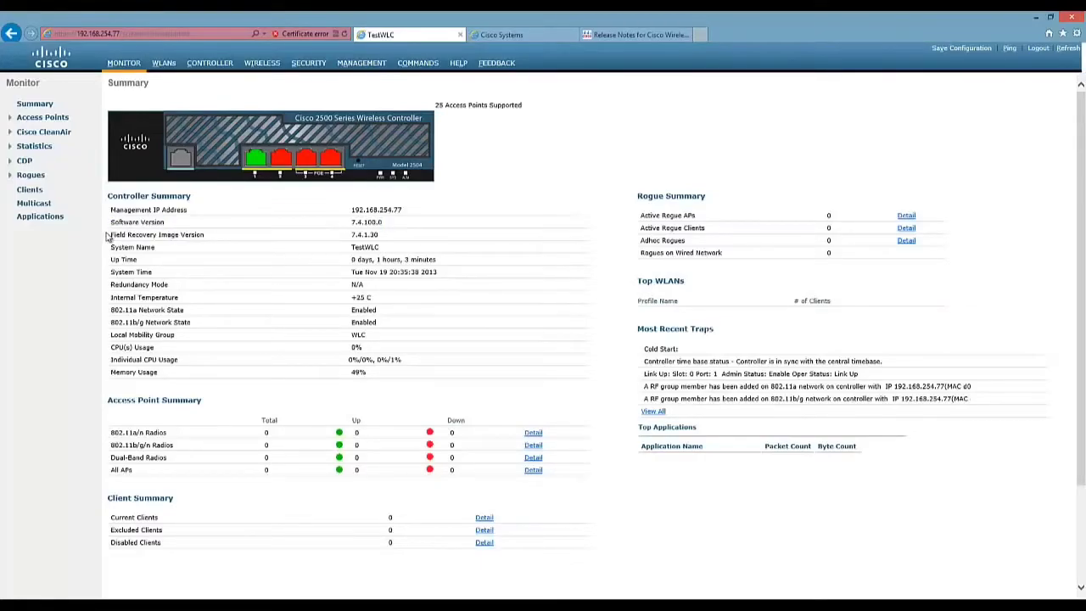
{"action": "left_click_drag", "start_coordinate": [109, 235], "coordinate": [193, 230]}
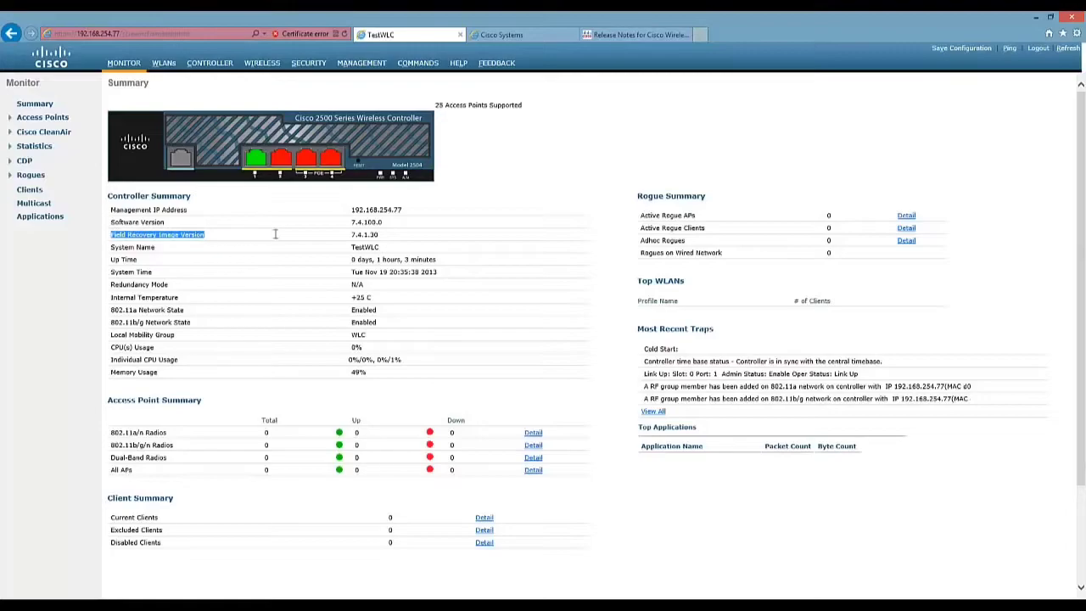
{"action": "left_click", "coordinate": [402, 240]}
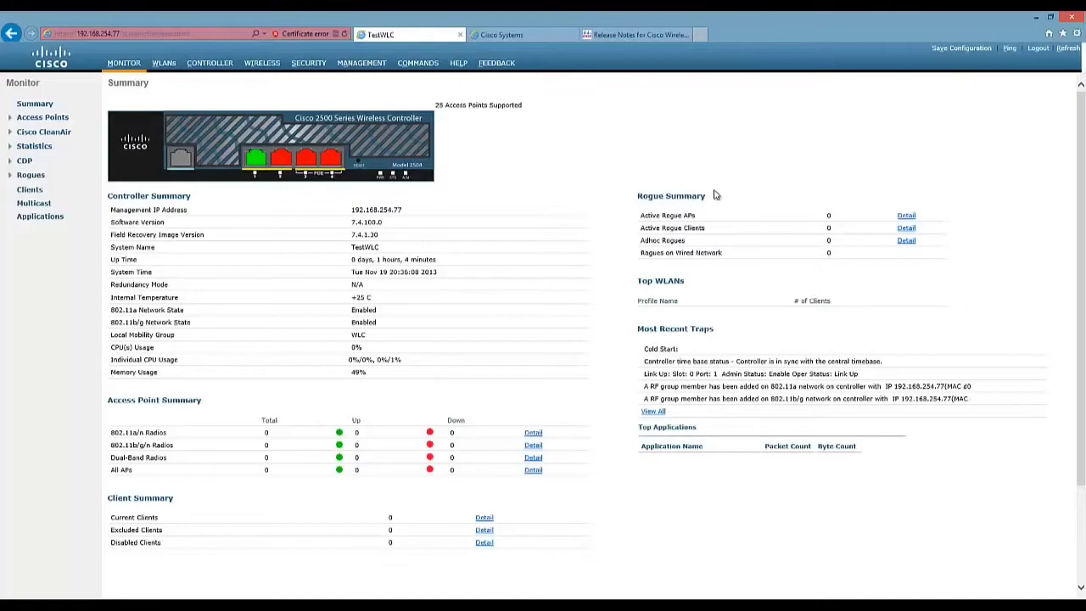
Bring Tftpd64 beside the browser and set its server interface to 192.168.254.19.
{"action": "left_click", "coordinate": [246, 594]}
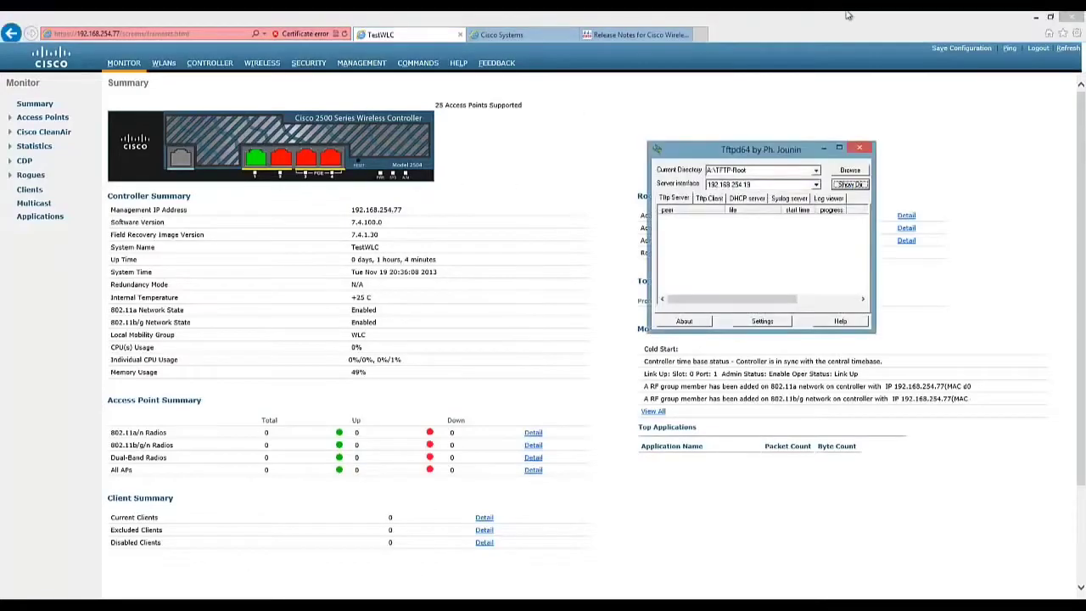
{"action": "left_click_drag", "start_coordinate": [793, 152], "coordinate": [726, 167]}
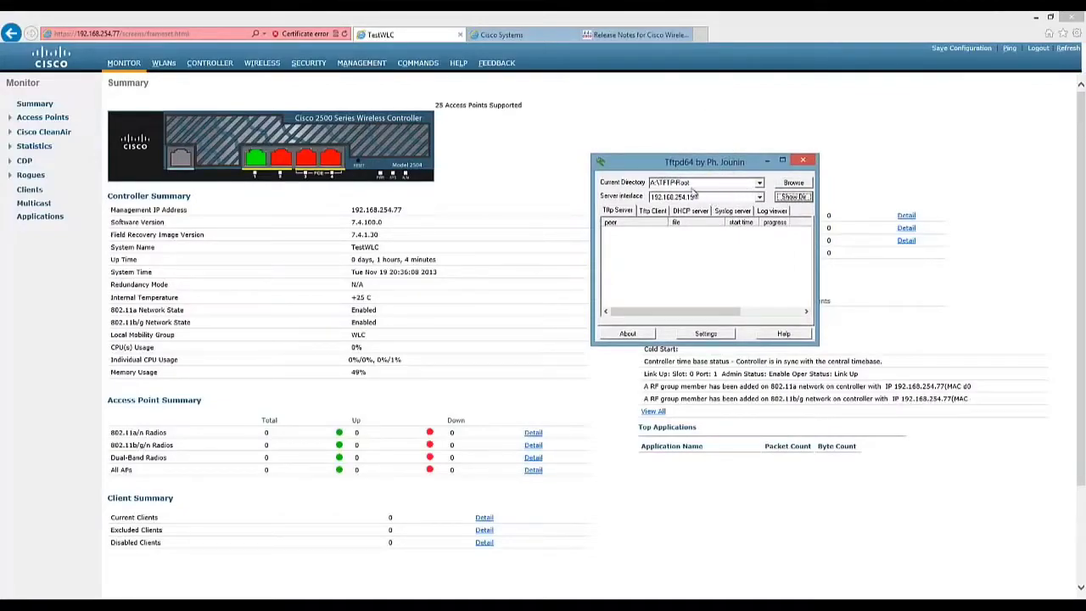
{"action": "left_click", "coordinate": [760, 197]}
{"action": "left_click", "coordinate": [762, 217]}
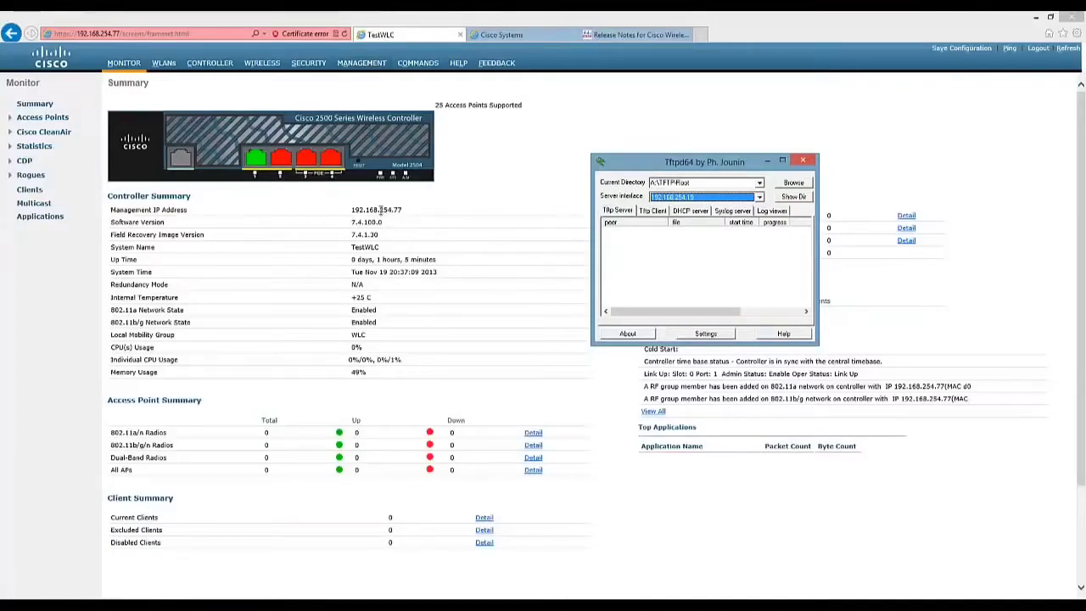
Open the controller's Download File form and highlight its 'Download file to Controller' heading.
{"action": "left_click", "coordinate": [478, 165]}
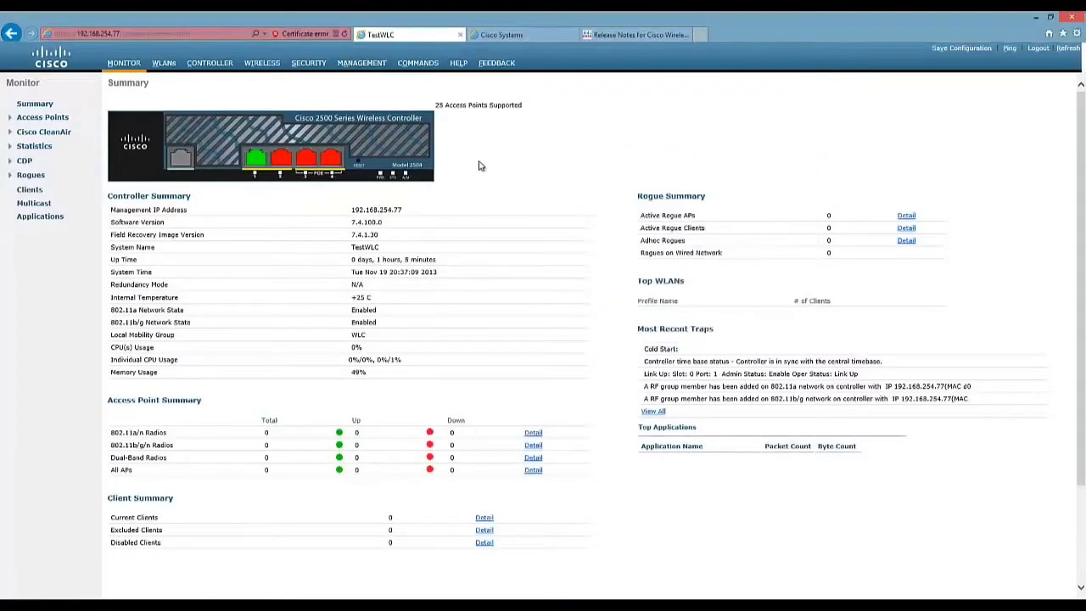
{"action": "left_click", "coordinate": [424, 68]}
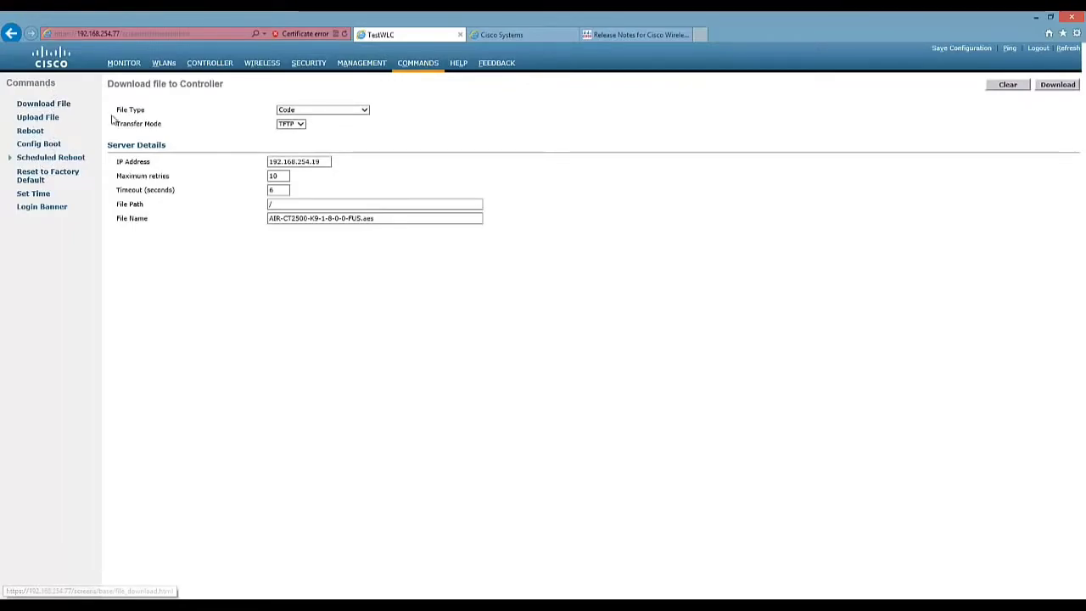
{"action": "left_click_drag", "start_coordinate": [108, 82], "coordinate": [218, 88]}
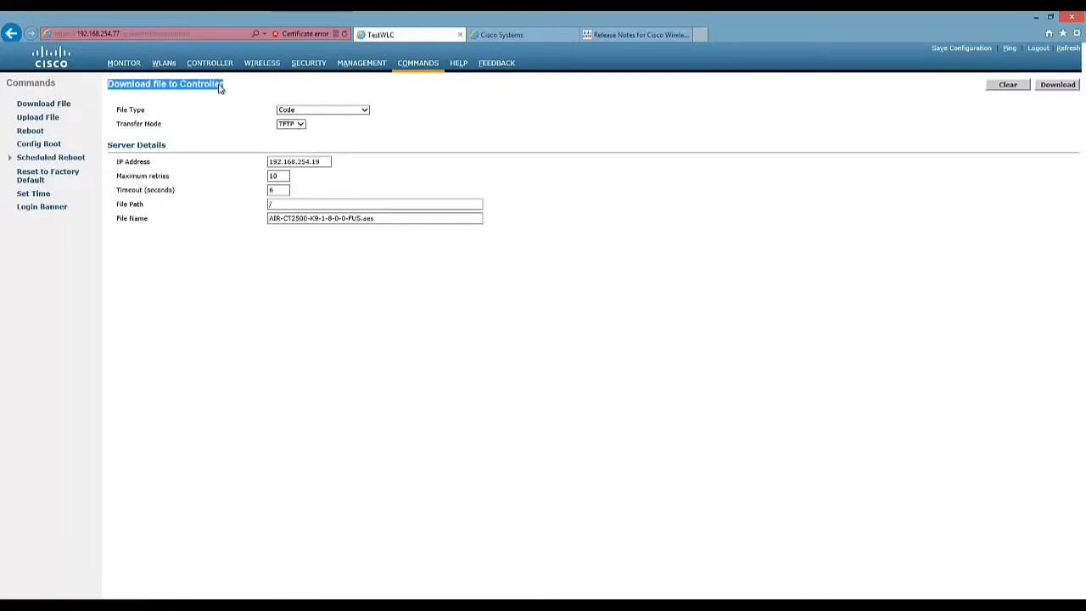
{"action": "left_click", "coordinate": [210, 85]}
{"action": "left_click_drag", "start_coordinate": [108, 83], "coordinate": [171, 85]}
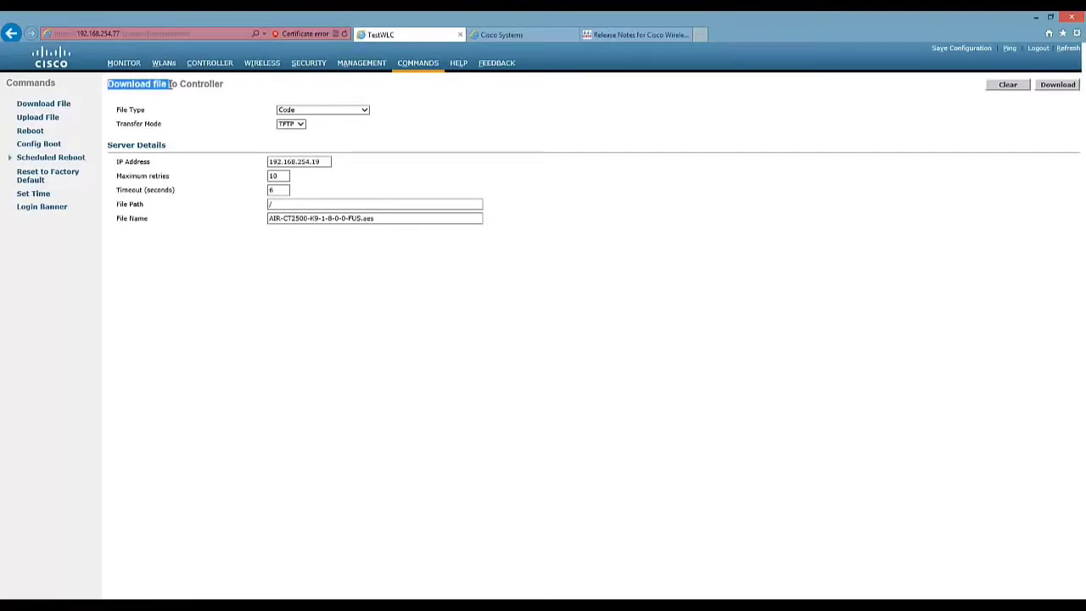
{"action": "left_click", "coordinate": [171, 85]}
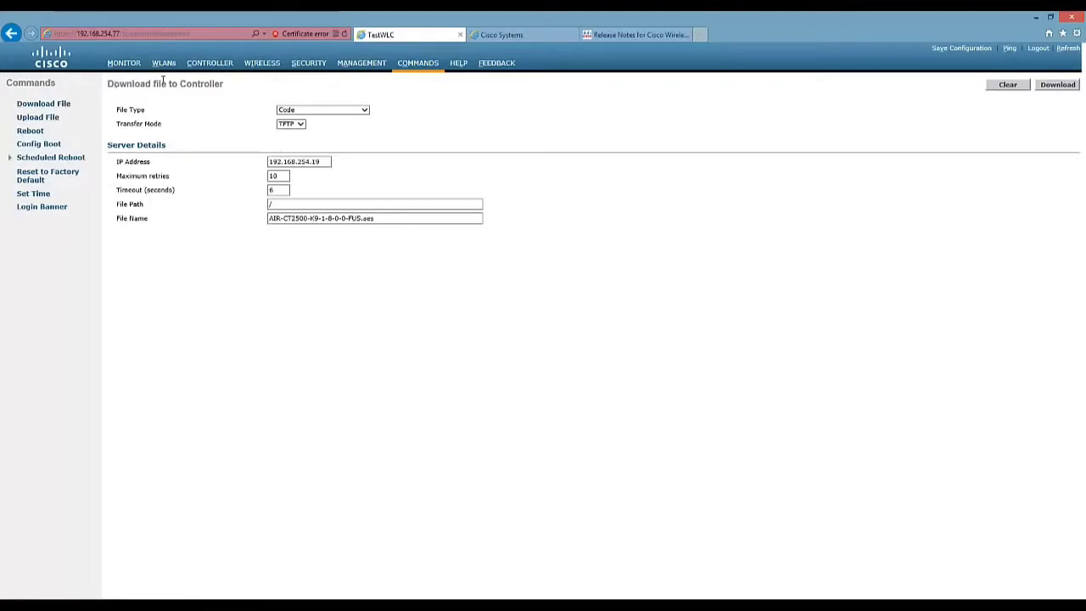
{"action": "left_click_drag", "start_coordinate": [164, 80], "coordinate": [230, 84]}
{"action": "left_click", "coordinate": [225, 89]}
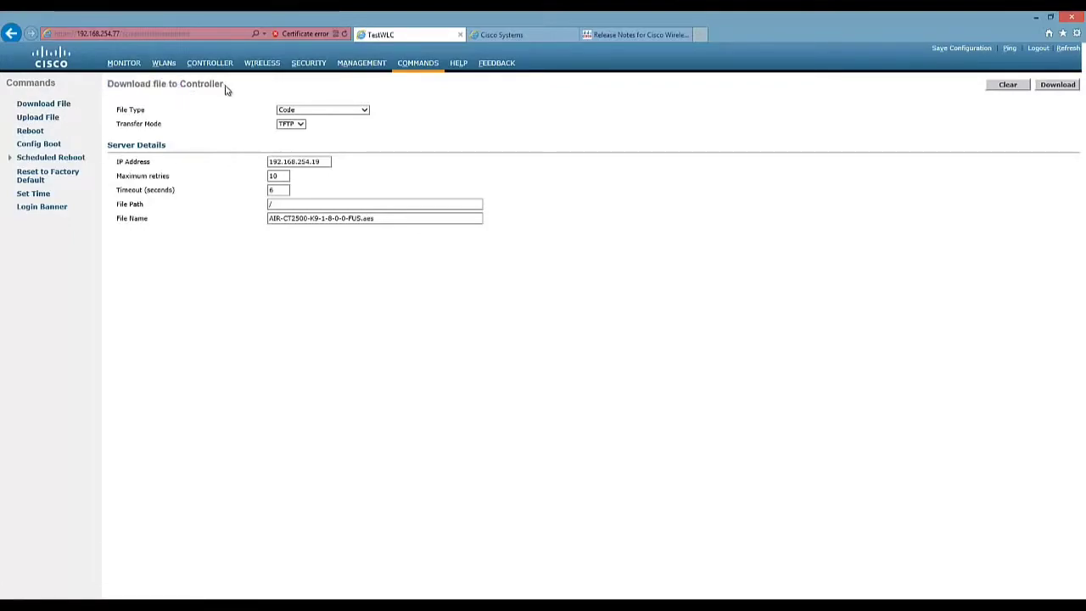
Open the Upload File form and highlight its 'Upload file from Controller' heading.
{"action": "left_click", "coordinate": [49, 125]}
{"action": "left_click_drag", "start_coordinate": [121, 85], "coordinate": [189, 83]}
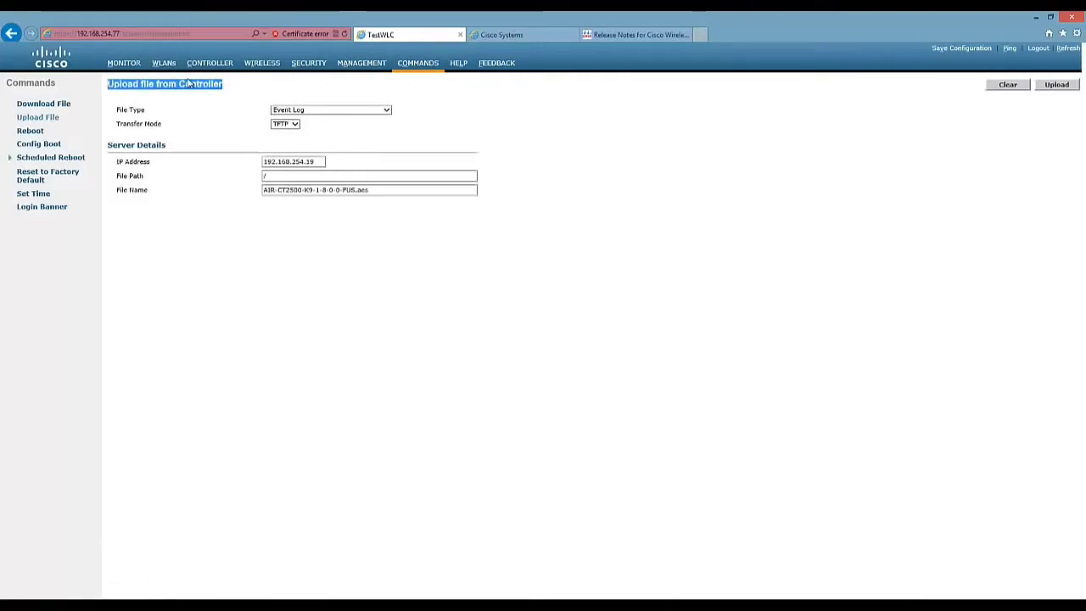
{"action": "left_click", "coordinate": [226, 90]}
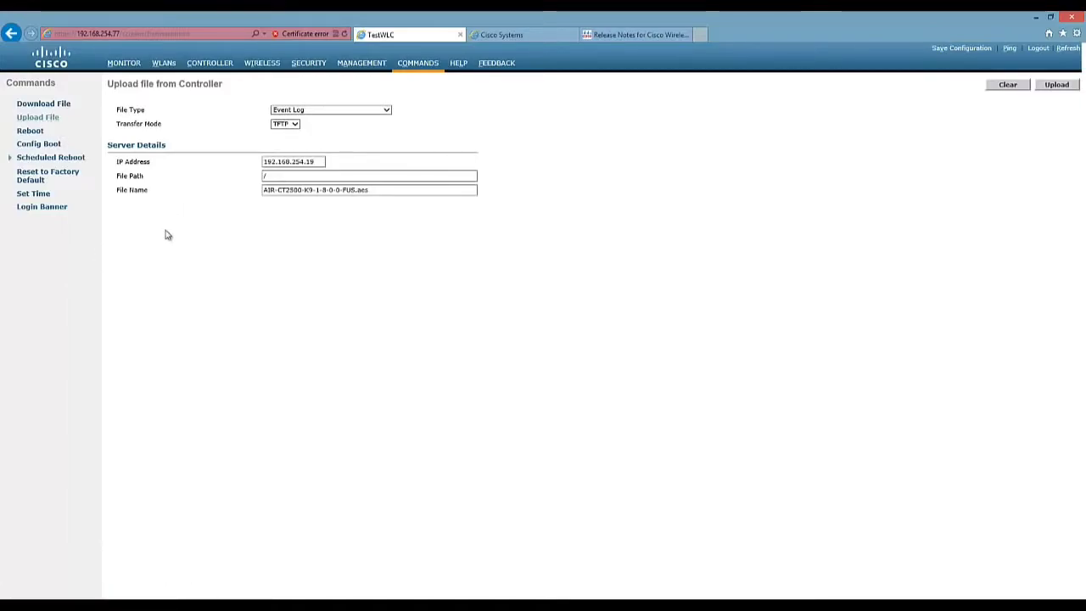
{"action": "left_click", "coordinate": [51, 116]}
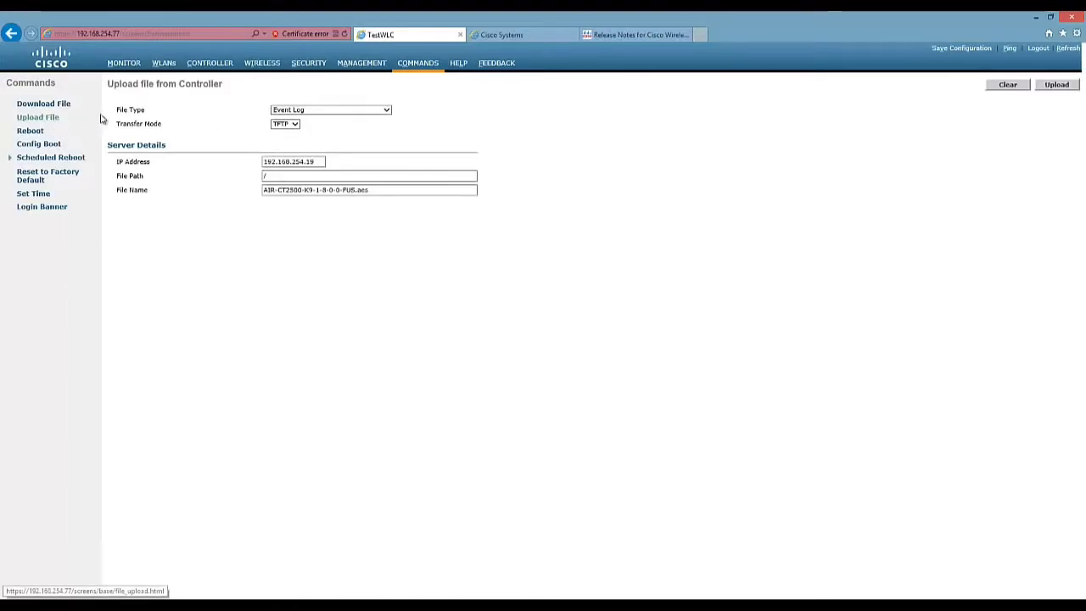
{"action": "mouse_move", "coordinate": [111, 84]}
{"action": "left_mouse_down"}
{"action": "mouse_move", "coordinate": [227, 93]}
{"action": "mouse_move", "coordinate": [110, 88]}
{"action": "left_mouse_up"}
{"action": "left_click", "coordinate": [228, 93]}
{"action": "left_click", "coordinate": [149, 87]}
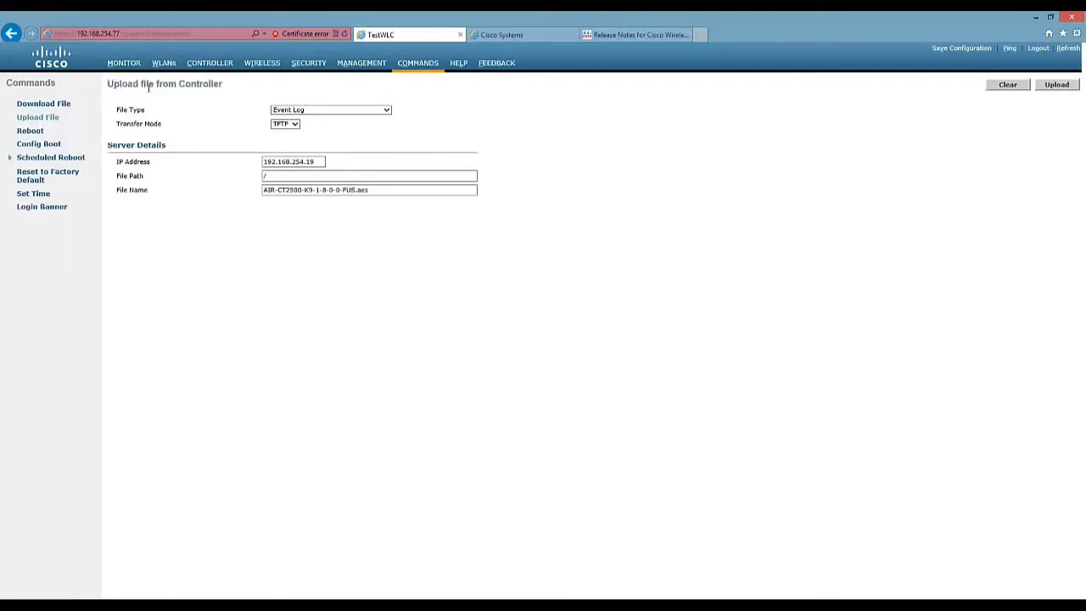
Choose Configuration as the upload file type, then return to the Download File form.
{"action": "left_click", "coordinate": [312, 112]}
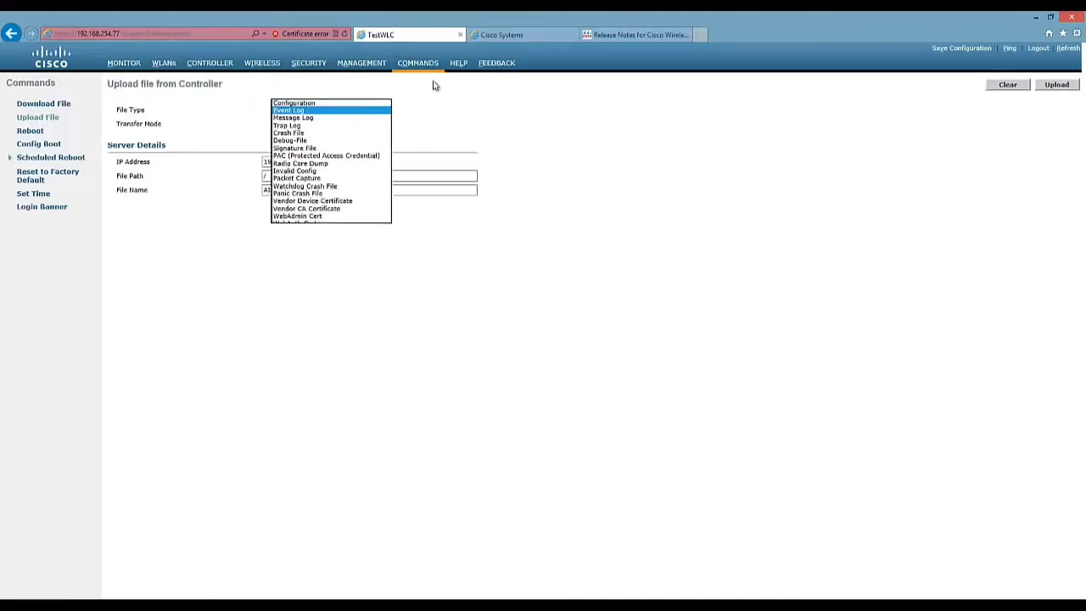
{"action": "left_click", "coordinate": [310, 108]}
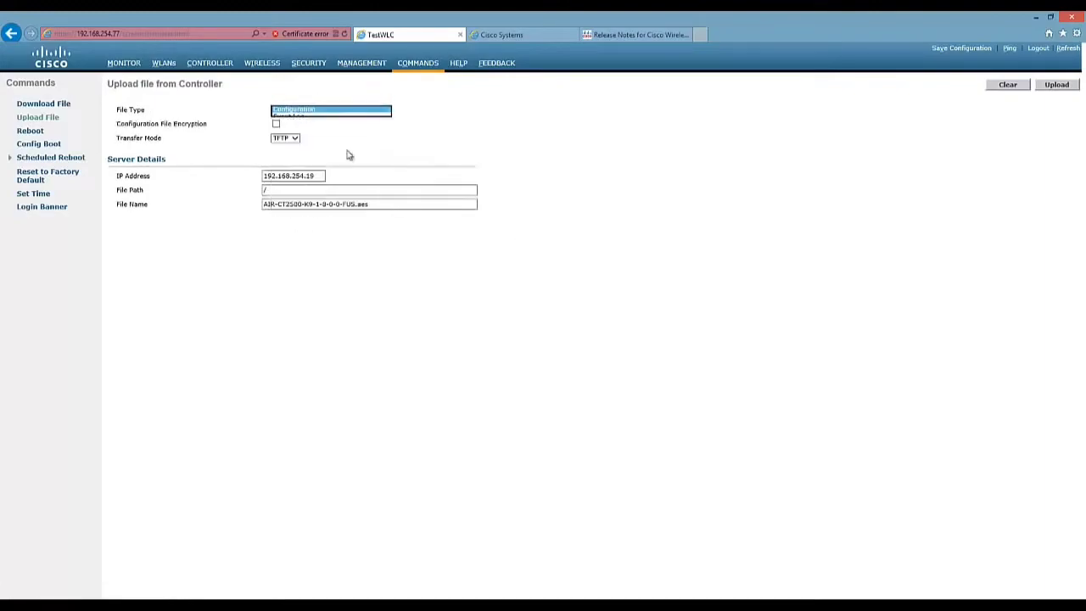
{"action": "left_click", "coordinate": [51, 105]}
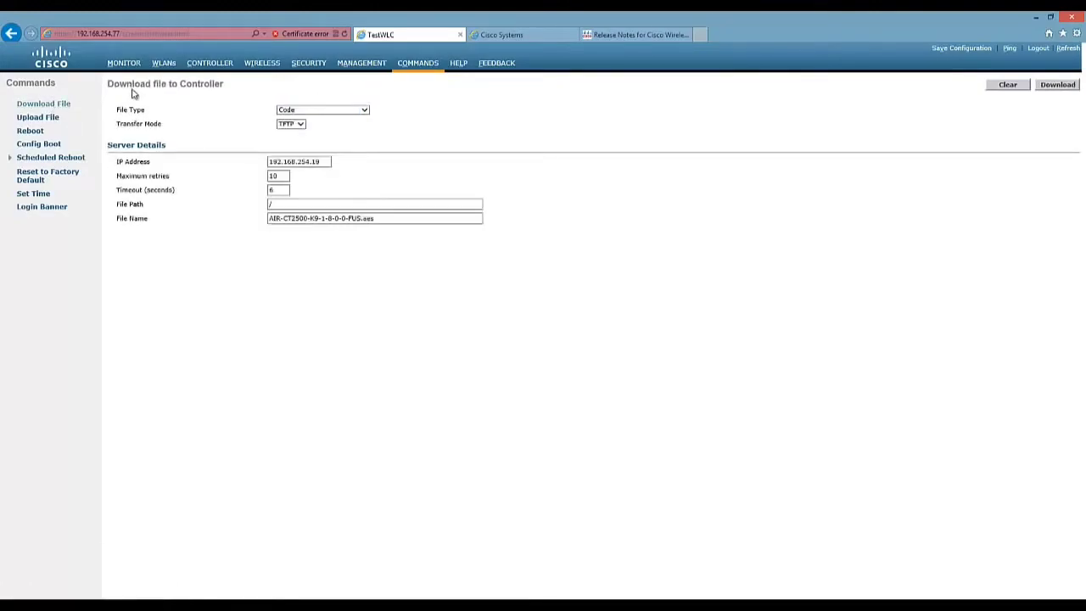
Point out the download form's heading, the 192.168.254.19 server address and the File Path field.
{"action": "left_click_drag", "start_coordinate": [130, 91], "coordinate": [219, 97]}
{"action": "left_click", "coordinate": [409, 129]}
{"action": "double_click", "coordinate": [277, 161]}
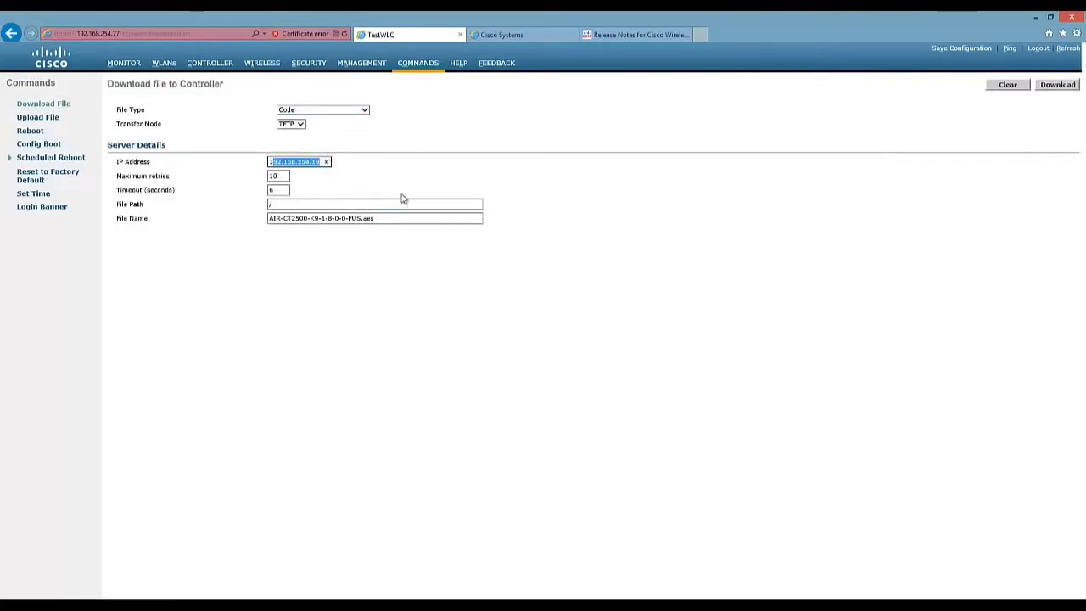
{"action": "left_click", "coordinate": [304, 161]}
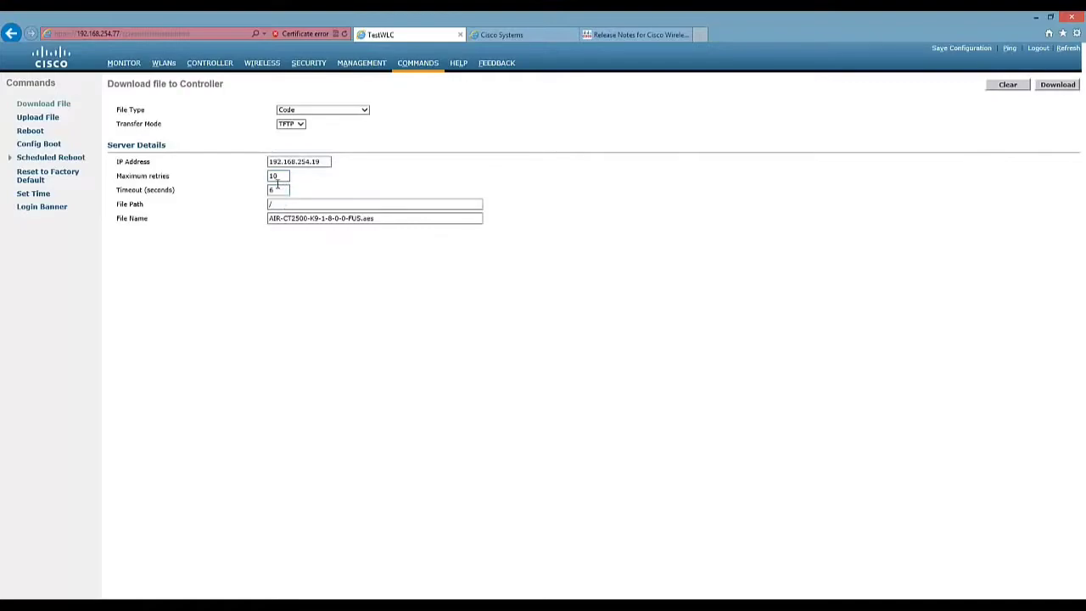
{"action": "left_click", "coordinate": [284, 203]}
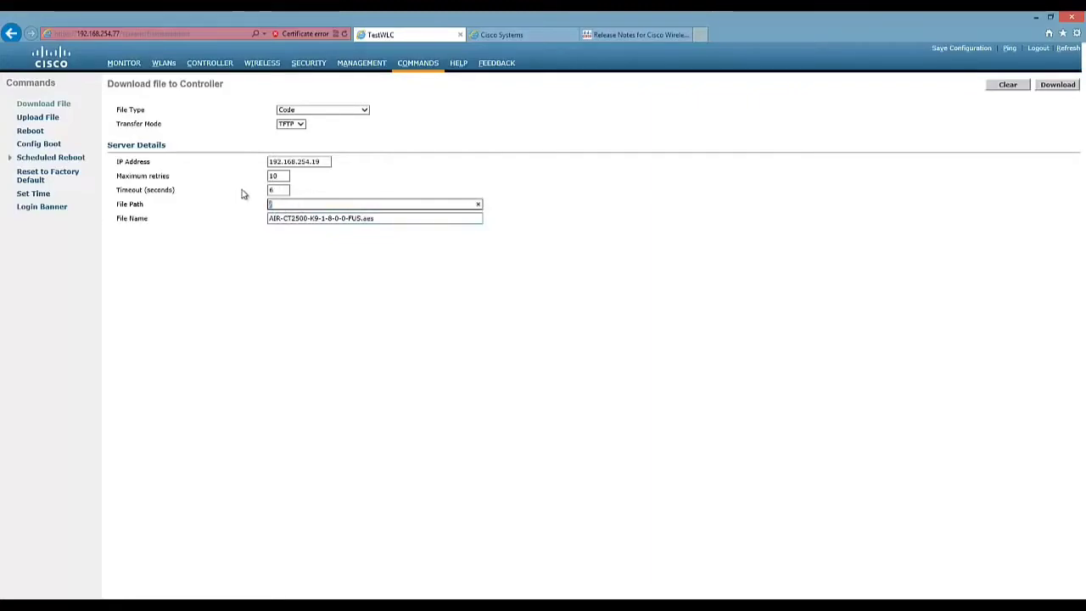
{"action": "left_click", "coordinate": [246, 228]}
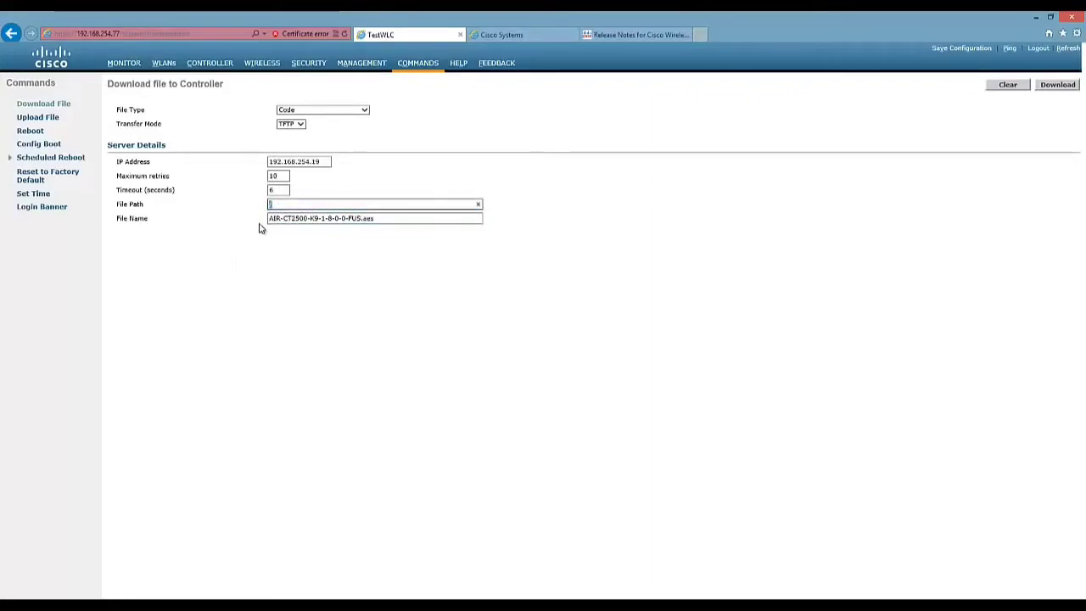
Clear the old File Name entry and open a File Explorer window.
{"action": "left_click_drag", "start_coordinate": [270, 219], "coordinate": [409, 202]}
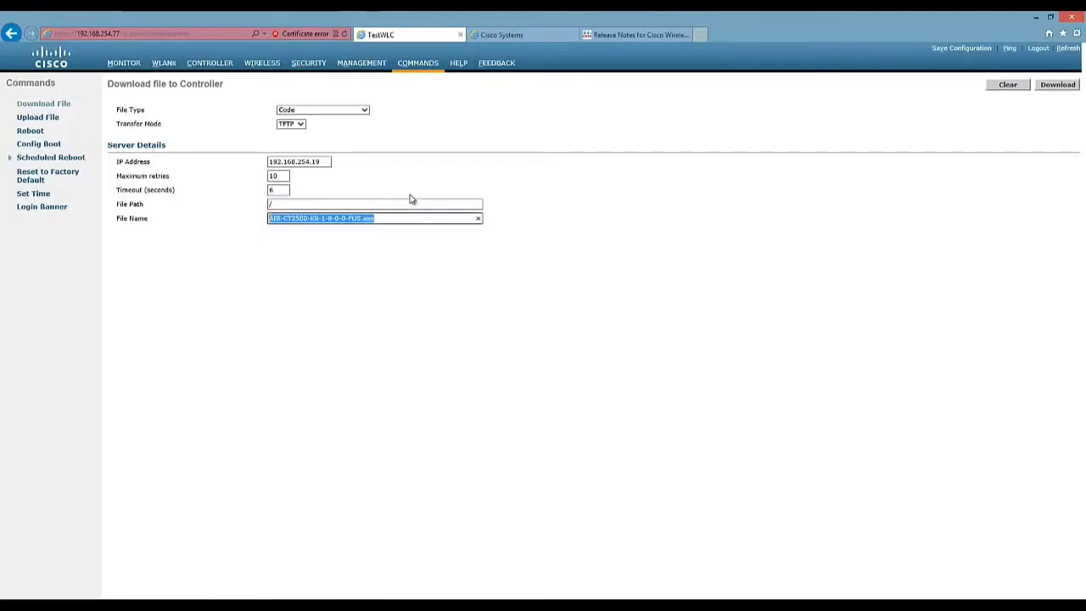
{"action": "key", "text": "BackSpace"}
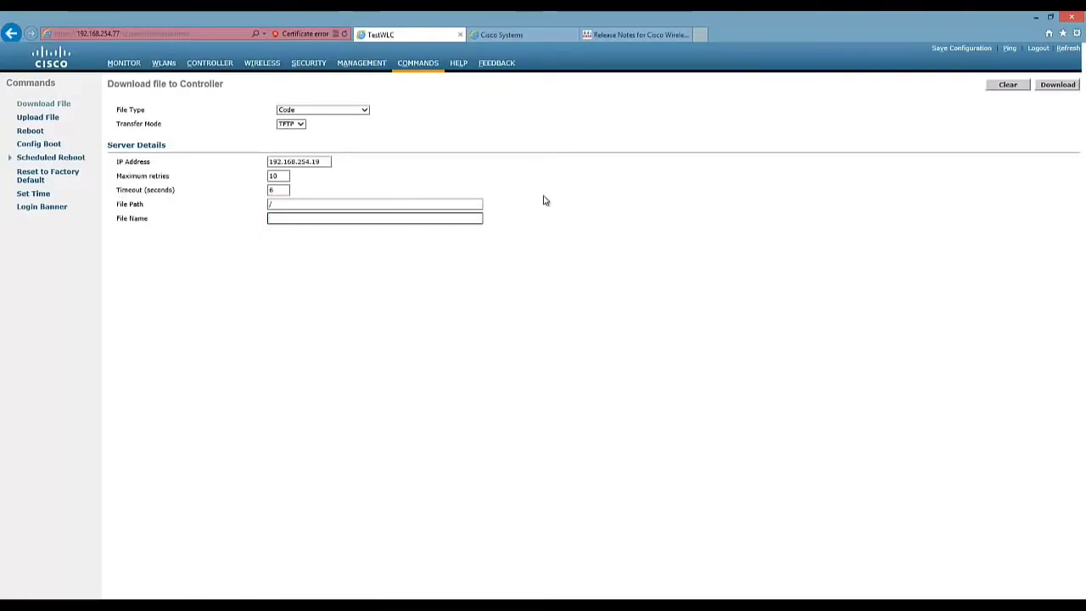
{"action": "key", "text": "super+e"}
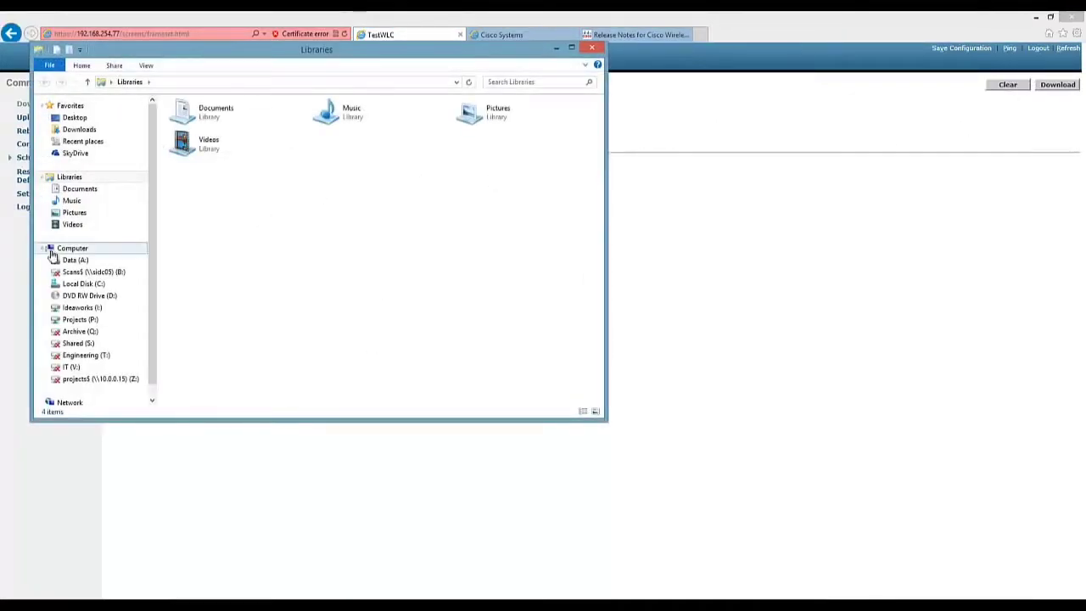
In A:\TFTP-Root sorted newest first, copy the AIR-CT2500-K9-7-5-102-0.aes file name.
{"action": "left_click", "coordinate": [75, 259]}
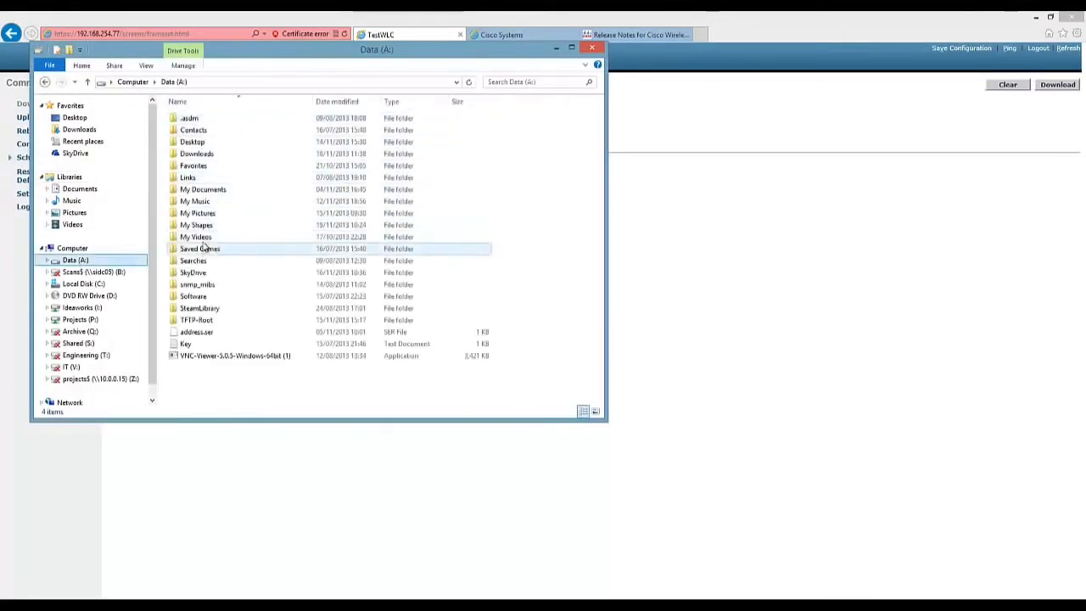
{"action": "double_click", "coordinate": [204, 319]}
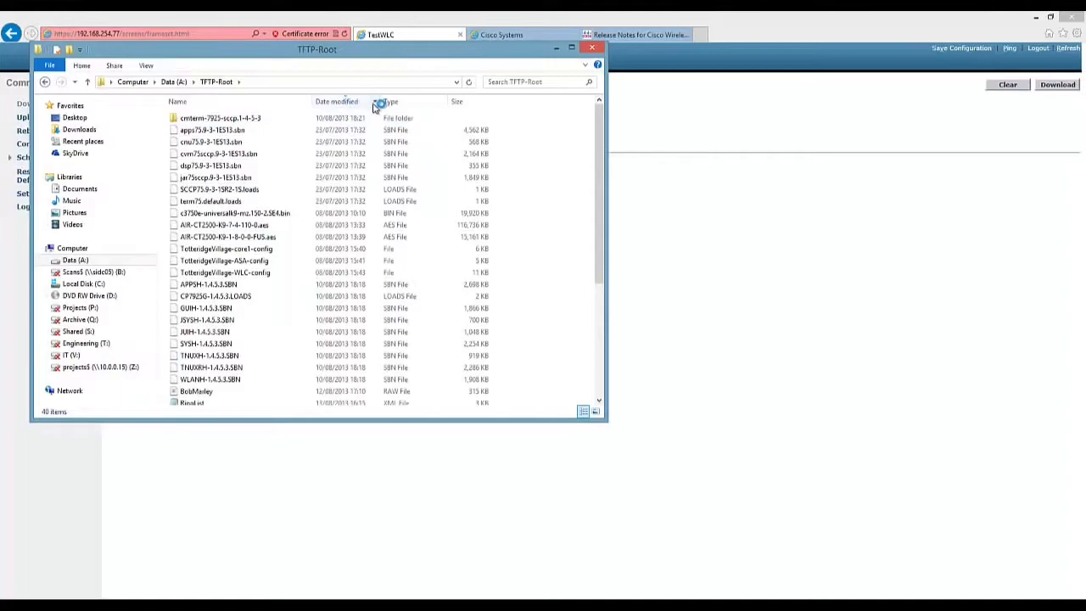
{"action": "left_click", "coordinate": [351, 103]}
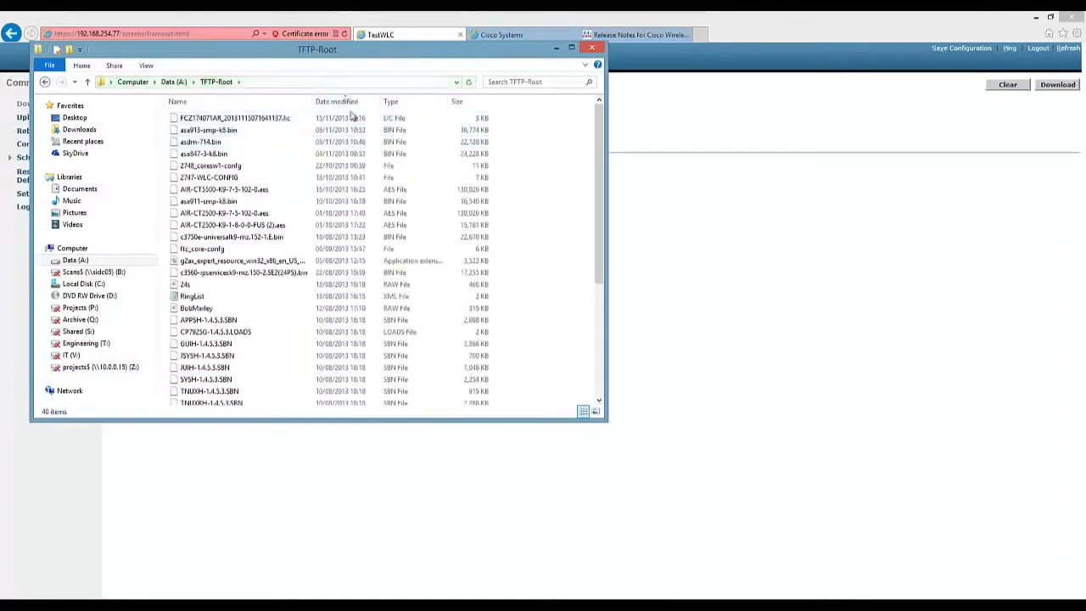
{"action": "left_click", "coordinate": [255, 214]}
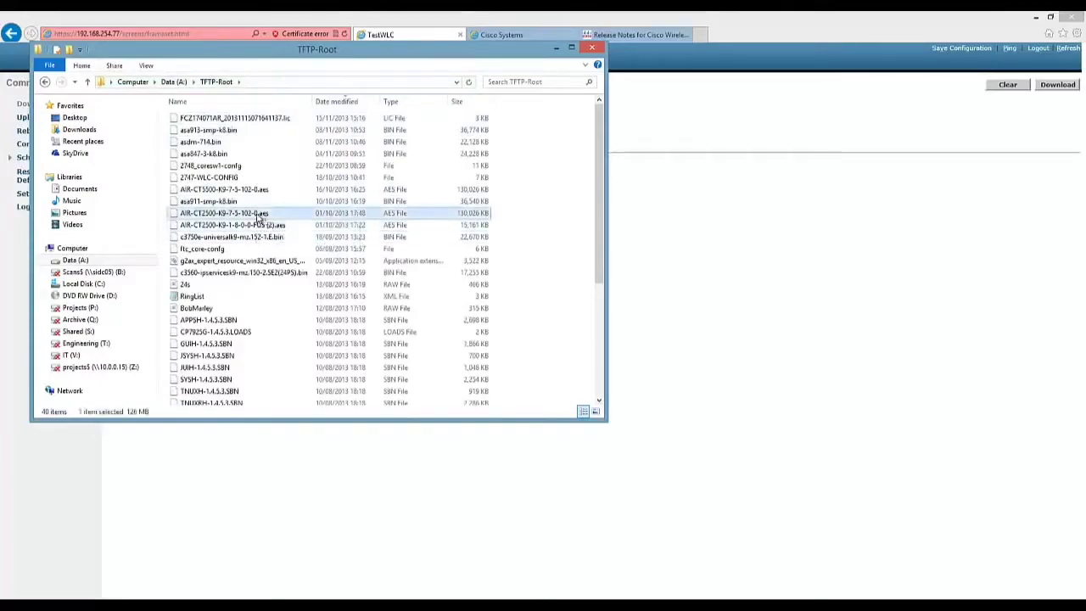
{"action": "left_click", "coordinate": [255, 214]}
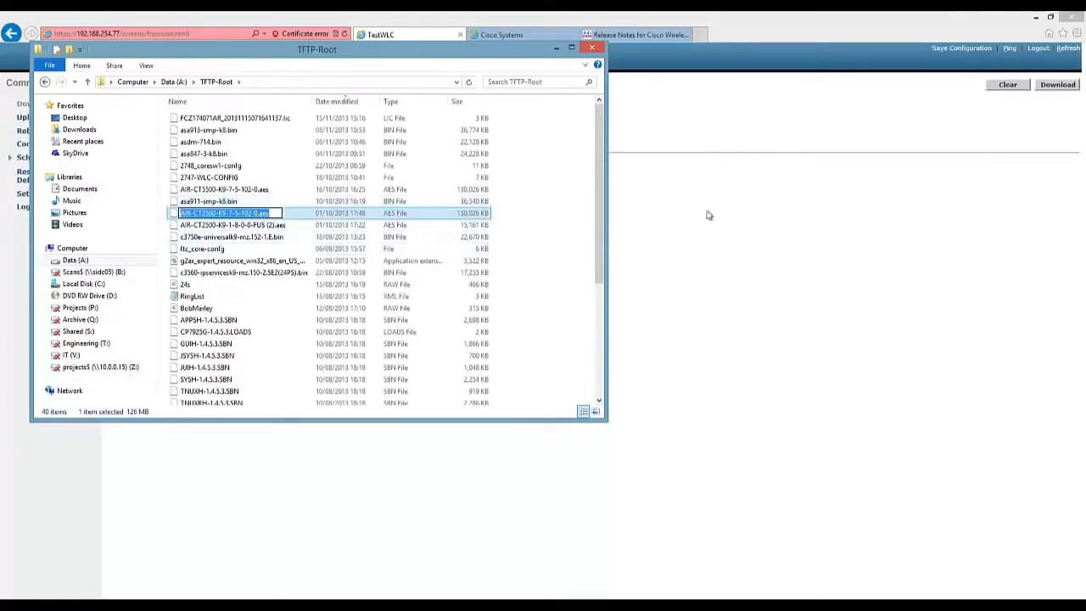
{"action": "left_click", "coordinate": [728, 219]}
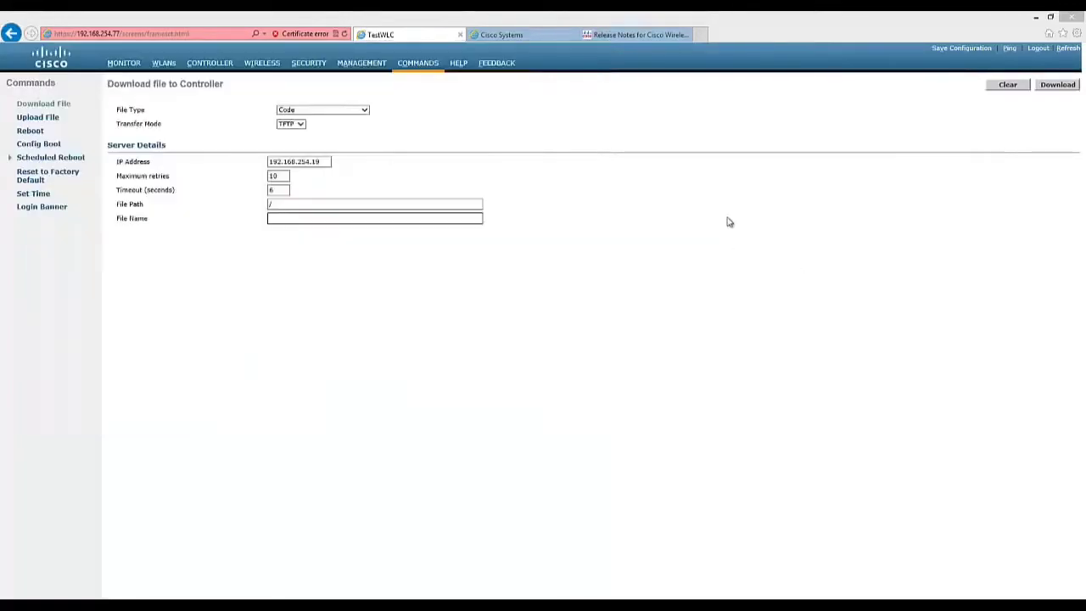
Paste AIR-CT2500-K9-7-5-102-0.aes into File Name and start the confirmed TFTP code download.
{"action": "left_click", "coordinate": [302, 219]}
{"action": "type", "text": "AIR-CT2500-K9-7-5-102-0.aes"}
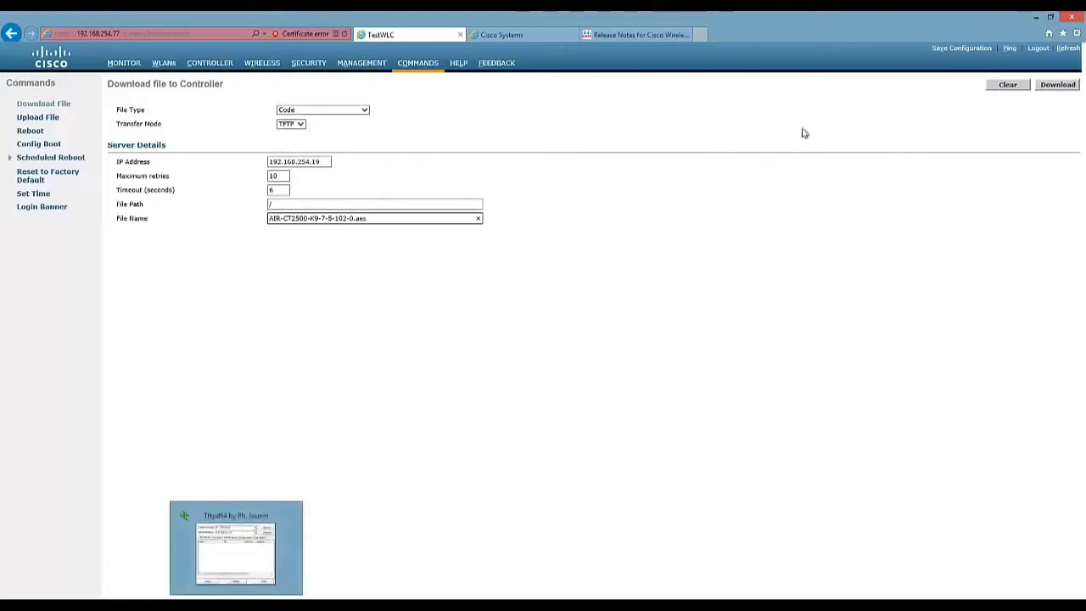
{"action": "left_click", "coordinate": [1055, 85]}
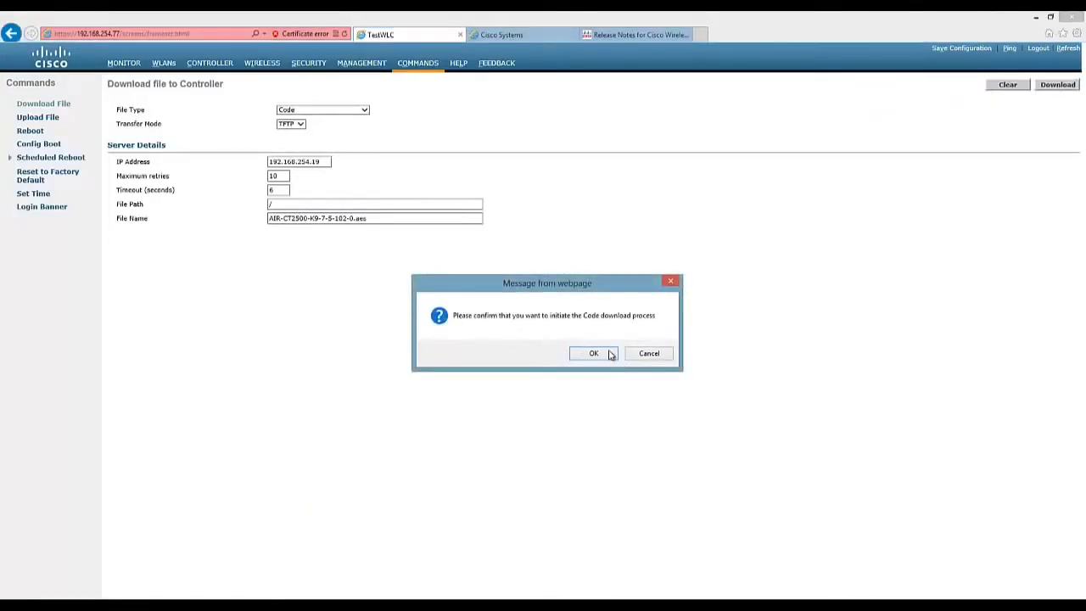
{"action": "left_click", "coordinate": [609, 354]}
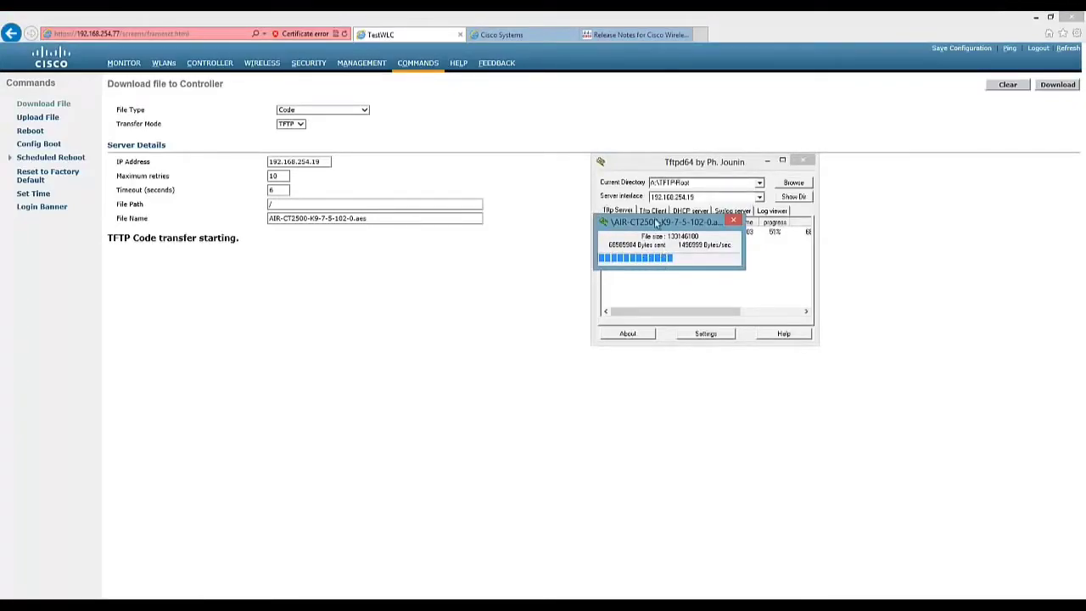
Move the Tftpd64 progress window aside and highlight the 'Writing new RTOS' status message.
{"action": "left_click_drag", "start_coordinate": [655, 222], "coordinate": [693, 257]}
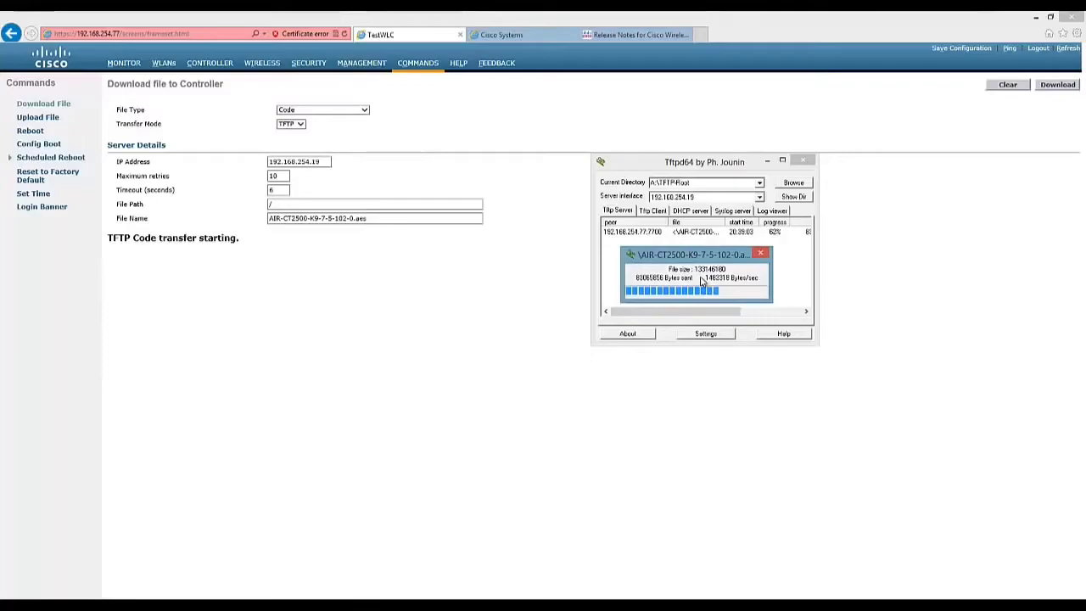
{"action": "left_click", "coordinate": [821, 301]}
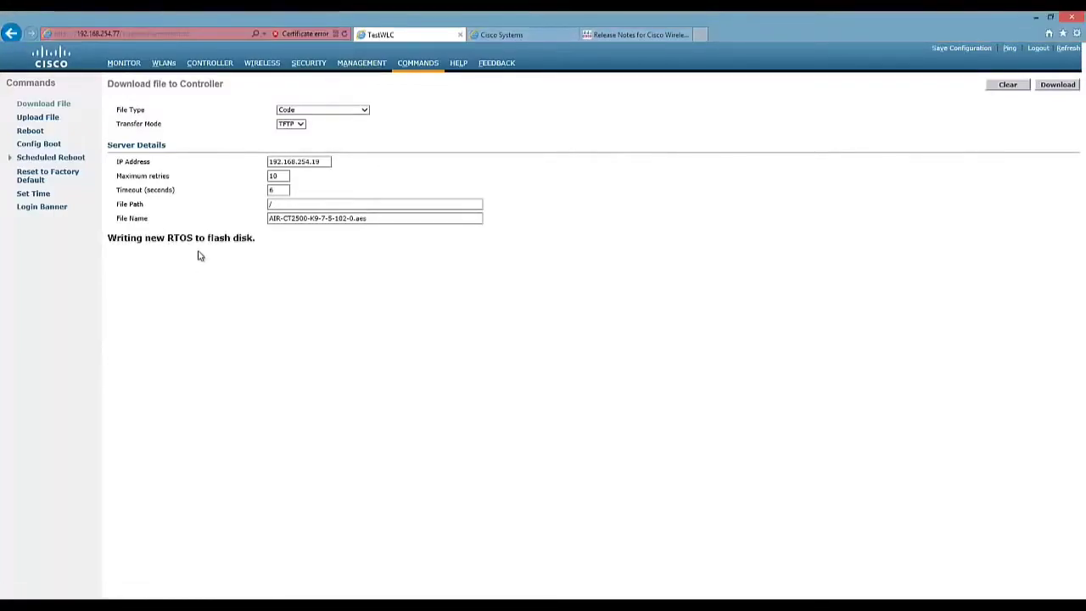
{"action": "left_click_drag", "start_coordinate": [108, 239], "coordinate": [232, 241]}
Clear the status highlight and wait for the controller to reboot onto 7.5.102.0.
{"action": "left_click", "coordinate": [287, 249]}
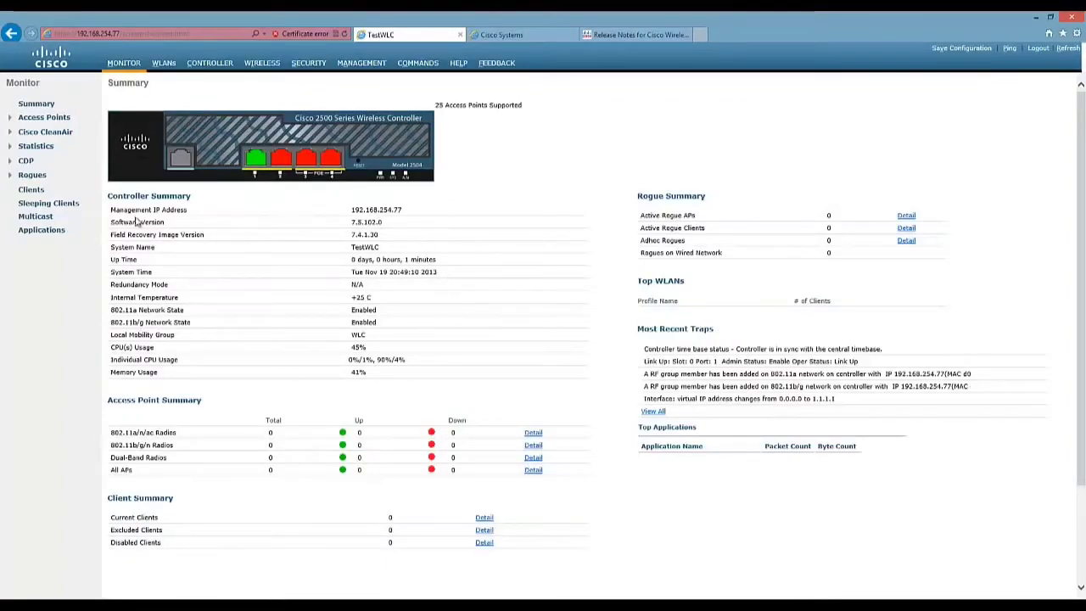
Highlight the Software Version 7.5.102.0 row, then launch a new PuTTY session setup.
{"action": "left_click_drag", "start_coordinate": [119, 224], "coordinate": [410, 228]}
{"action": "left_click", "coordinate": [410, 227]}
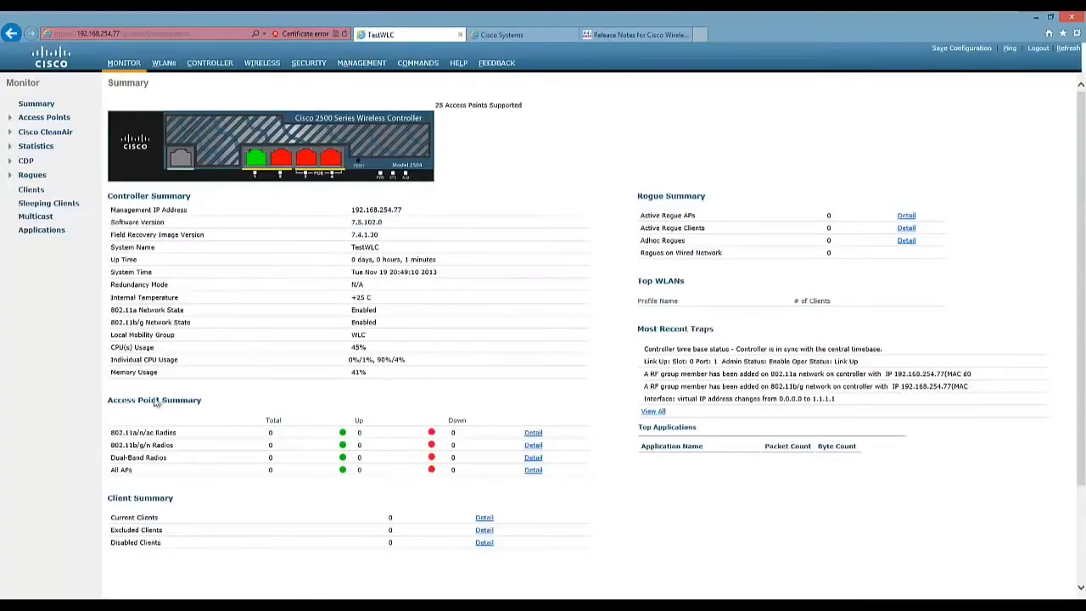
{"action": "left_click", "coordinate": [57, 594]}
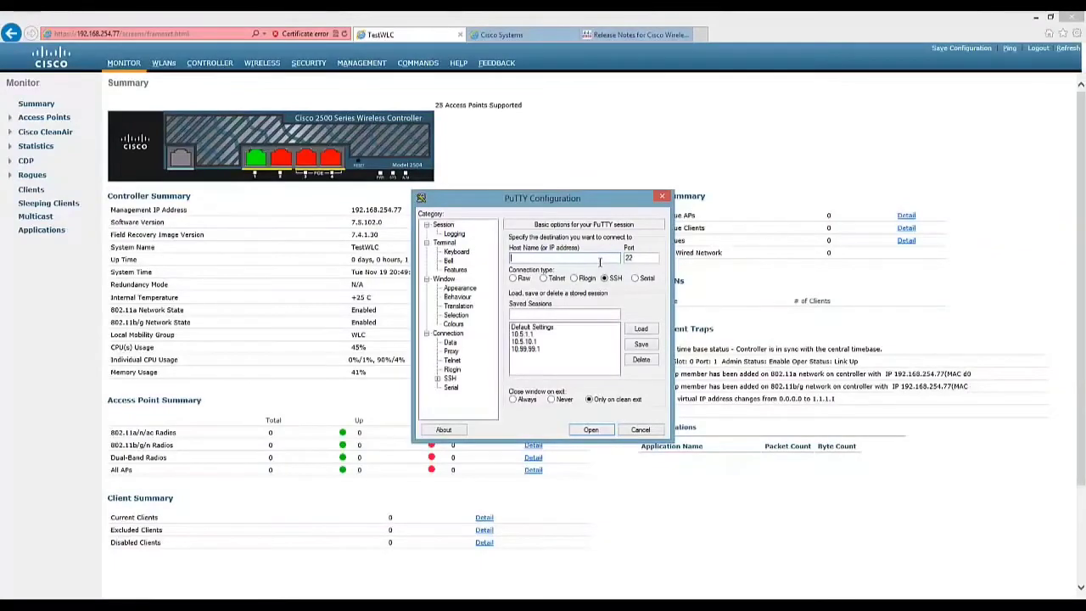
SSH to 192.168.254.77, log in with the admin account and password, and snap the terminal left.
{"action": "type", "text": "192.168.254.77"}
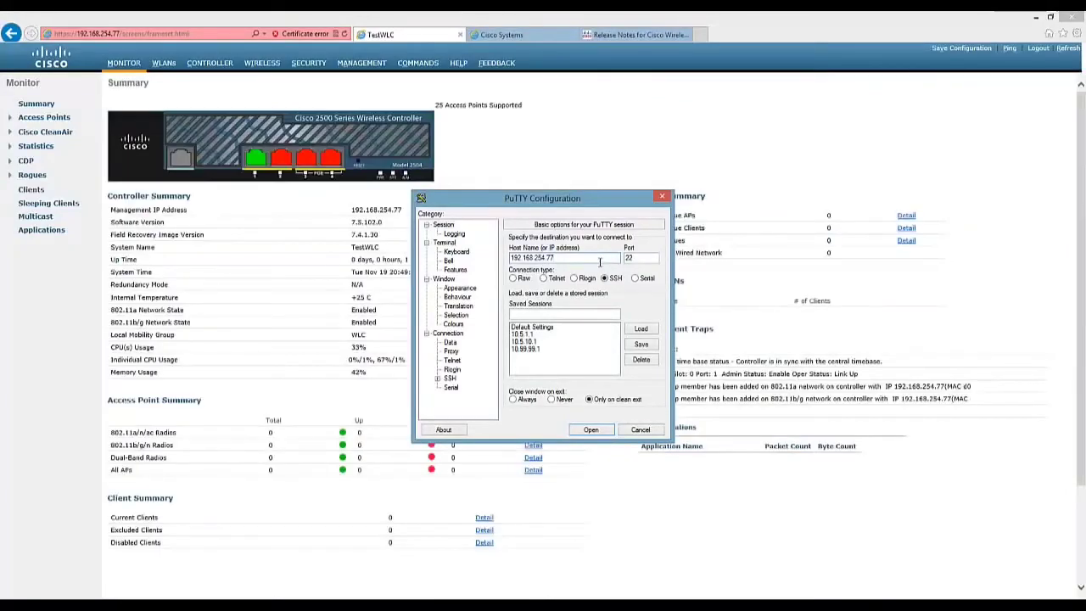
{"action": "key", "text": "Return"}
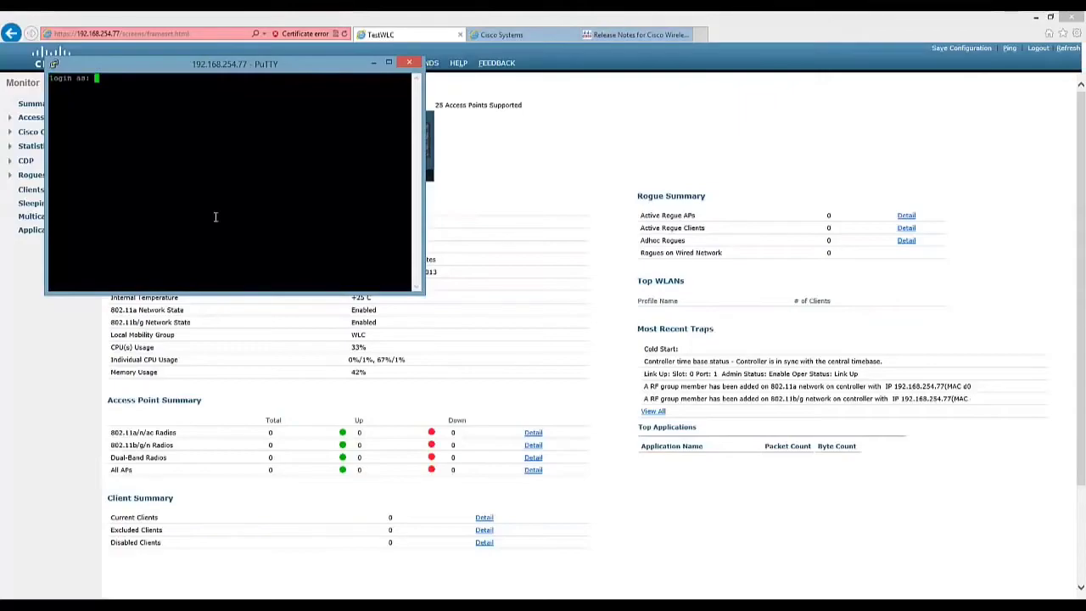
{"action": "type", "text": "admin"}
{"action": "key", "text": "Return"}
{"action": "type", "text": "admin"}
{"action": "key", "text": "Return"}
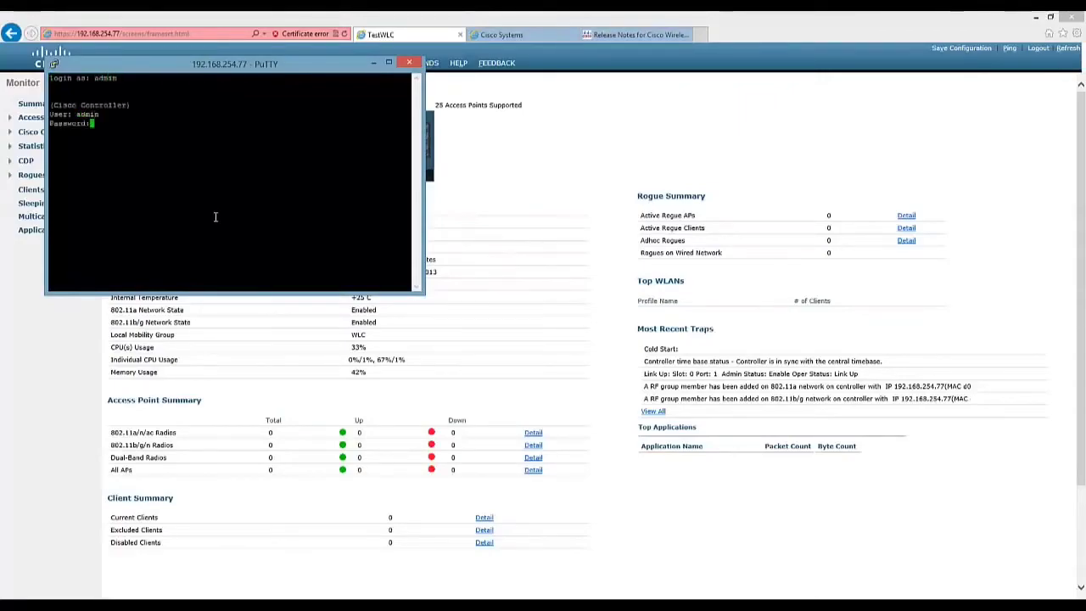
{"action": "type", "text": "***********"}
{"action": "key", "text": "Return"}
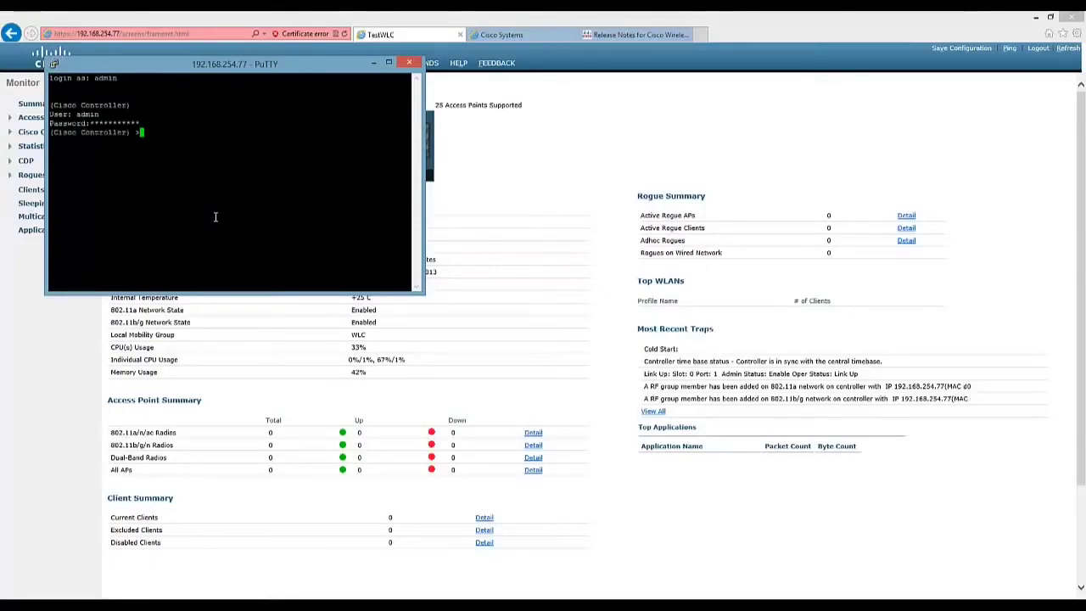
{"action": "key", "text": "super+Left"}
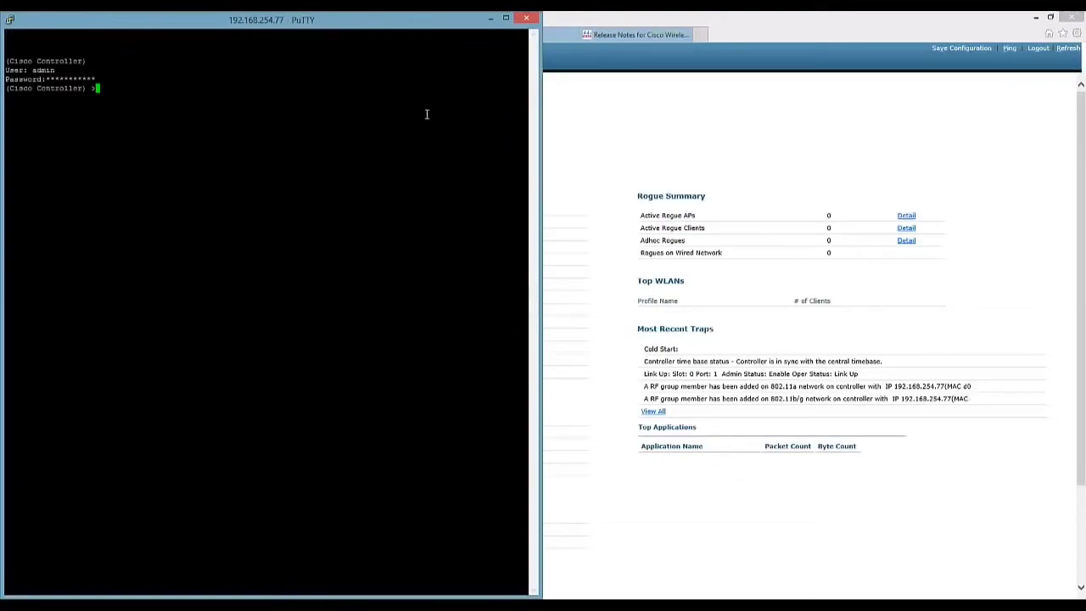
List the transfer and transfer download options, then set download server IP 192.168.254.77.
{"action": "type", "text": "transfer ?"}
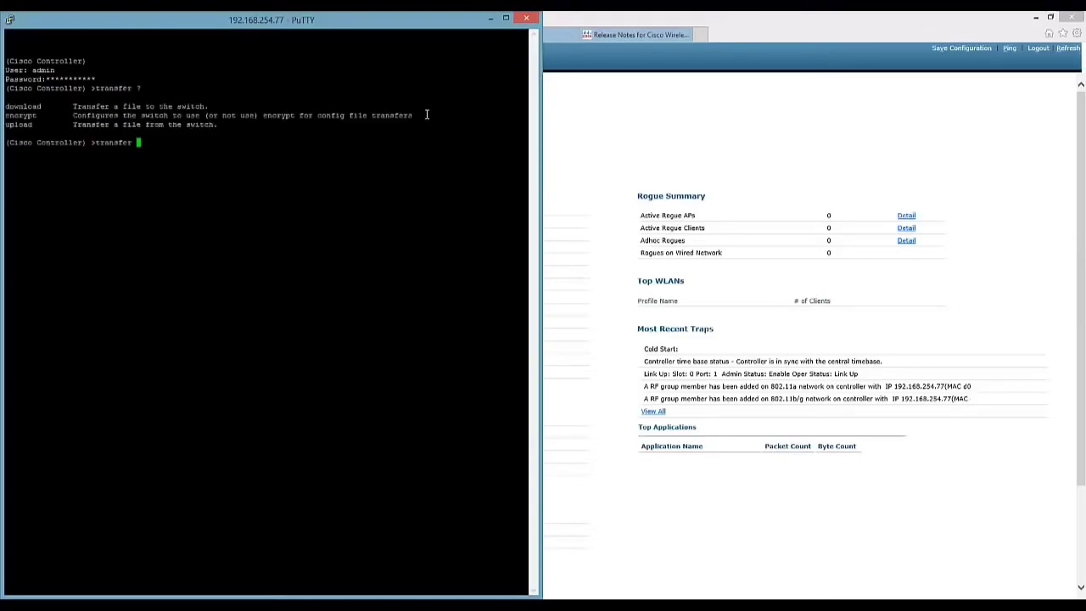
{"action": "type", "text": "download ?"}
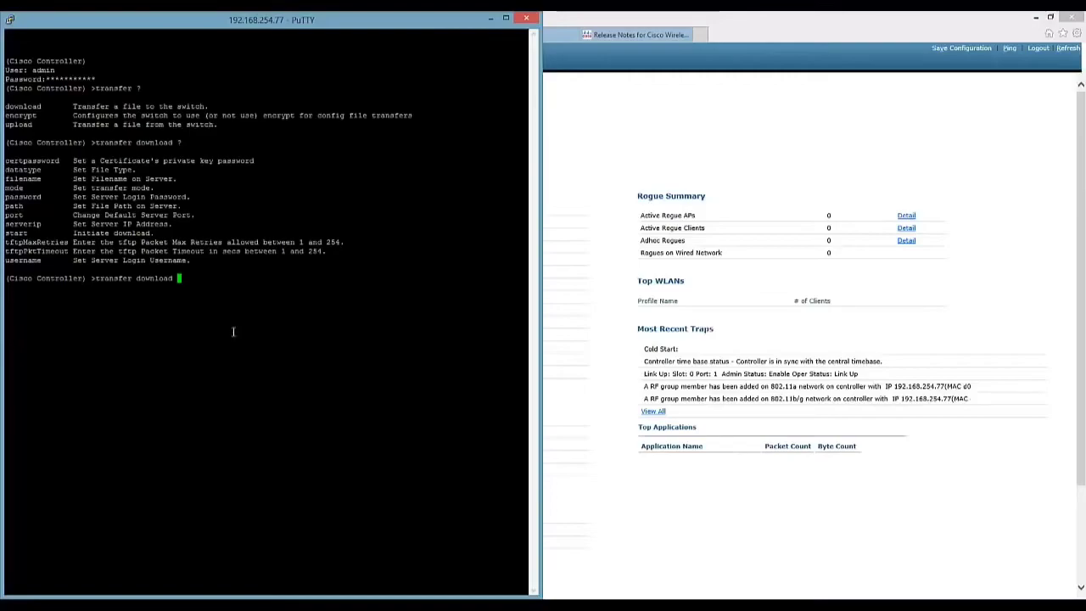
{"action": "type", "text": "serverip 192.168."}
{"action": "key", "text": "BackSpace"}
{"action": "key", "text": "BackSpace"}
{"action": "key", "text": "BackSpace"}
{"action": "type", "text": "68.254.77"}
{"action": "key", "text": "Return"}
Set the transfer download path to / and start entering the download filename command.
{"action": "type", "text": "tran"}
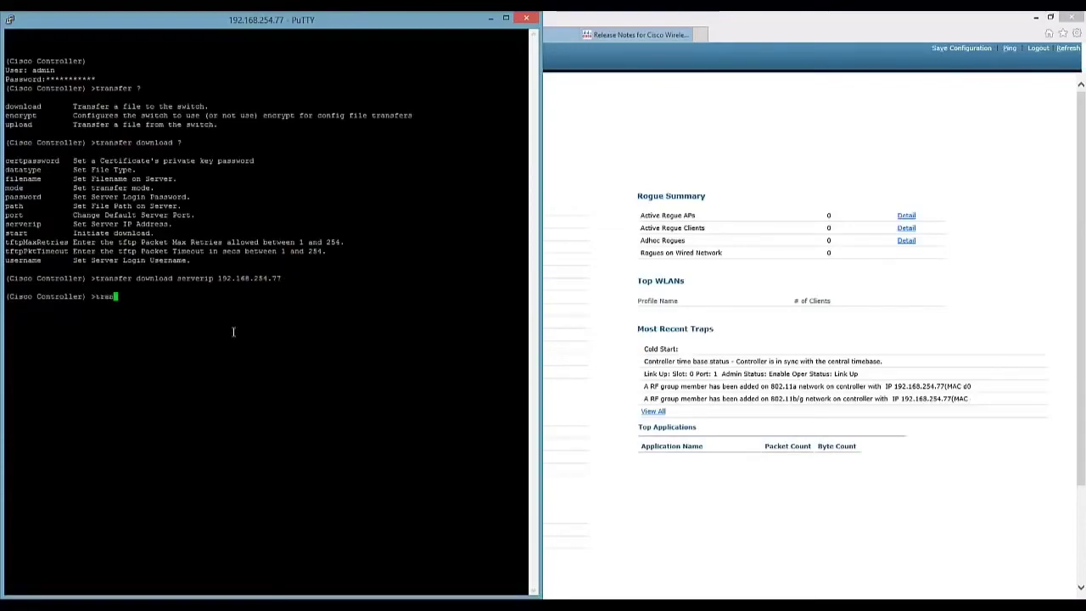
{"action": "type", "text": "sfer path /"}
{"action": "key", "text": "Return"}
{"action": "type", "text": "transfer down"}
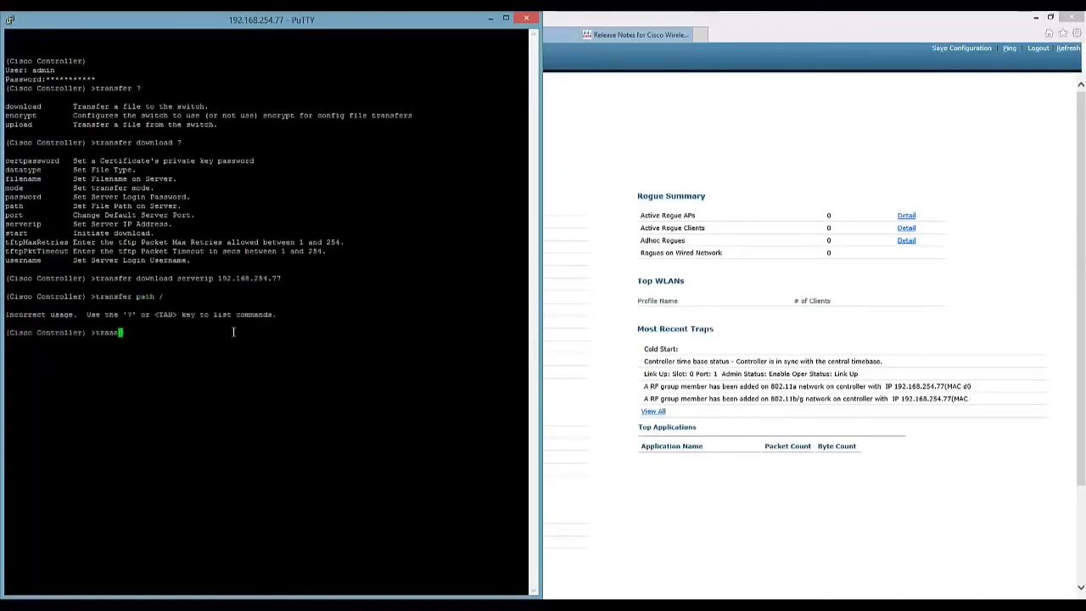
{"action": "type", "text": "load path /"}
{"action": "key", "text": "Return"}
{"action": "type", "text": "transfer d"}
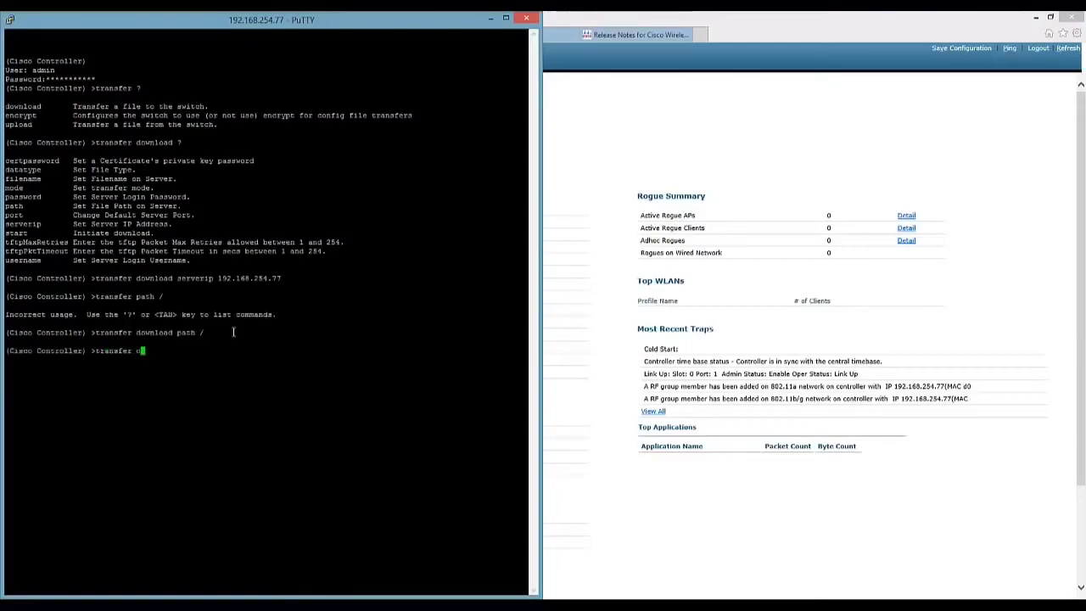
{"action": "type", "text": "ownload filename"}
Set the download filename to AIR-CT2500-K9-7-5-102-0.aes and the datatype to code.
{"action": "right_click", "coordinate": [249, 333]}
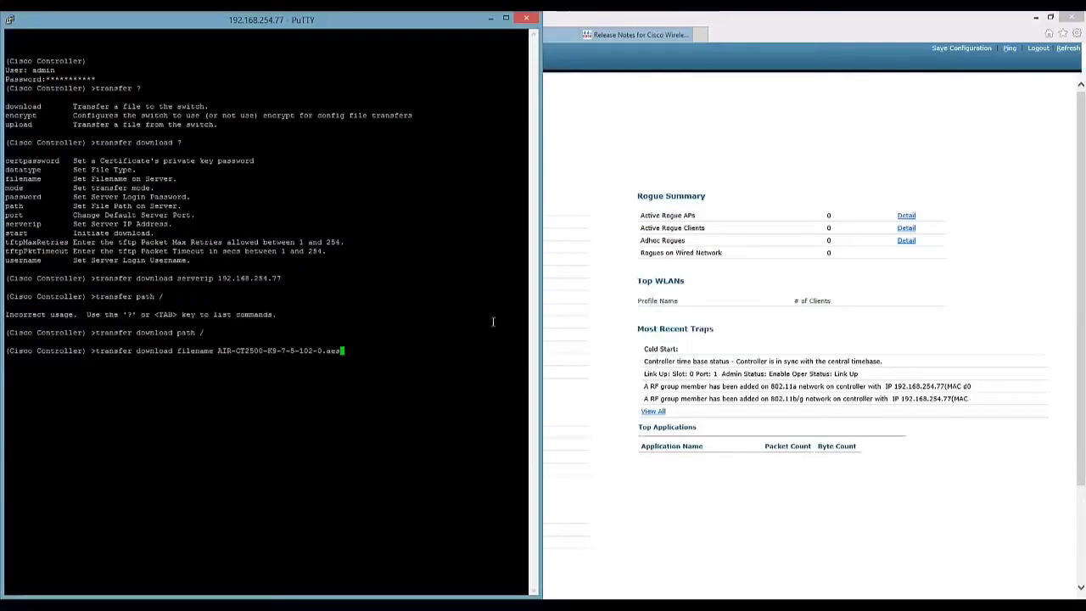
{"action": "key", "text": "Return"}
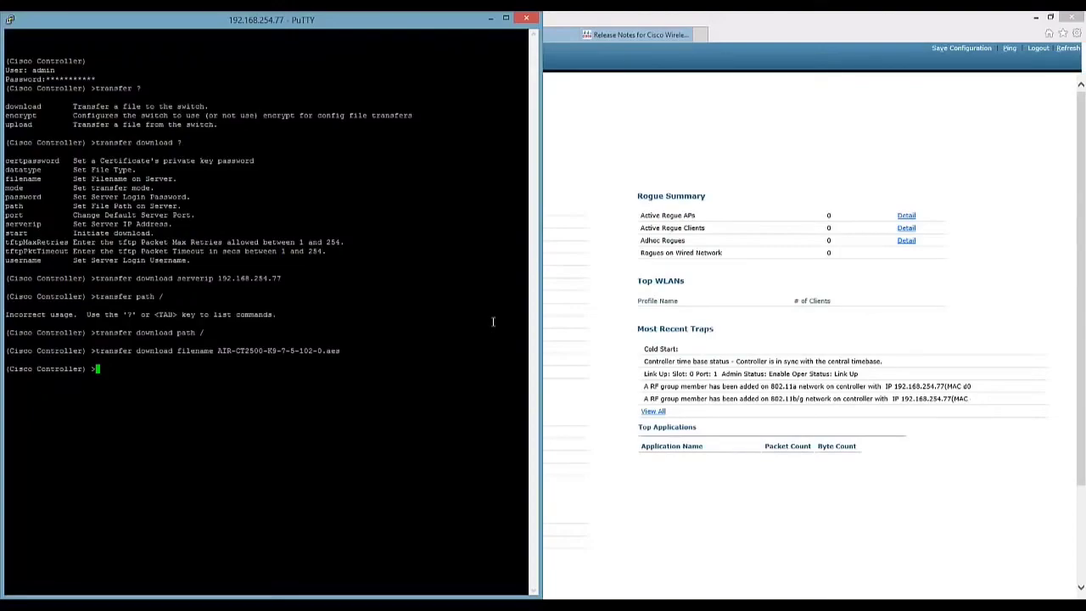
{"action": "type", "text": "transfer "}
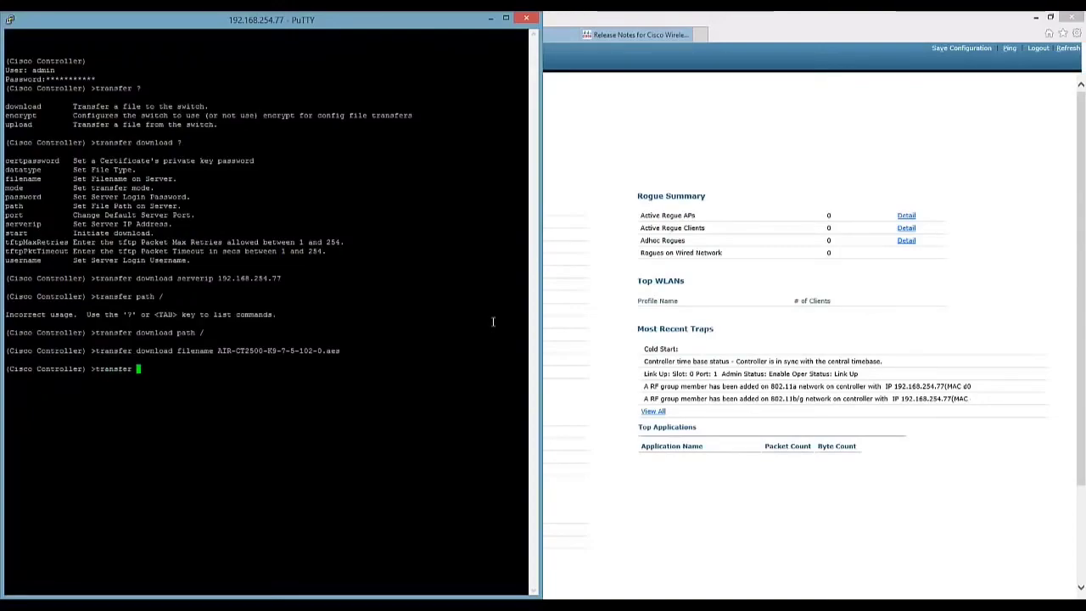
{"action": "type", "text": "download datat"}
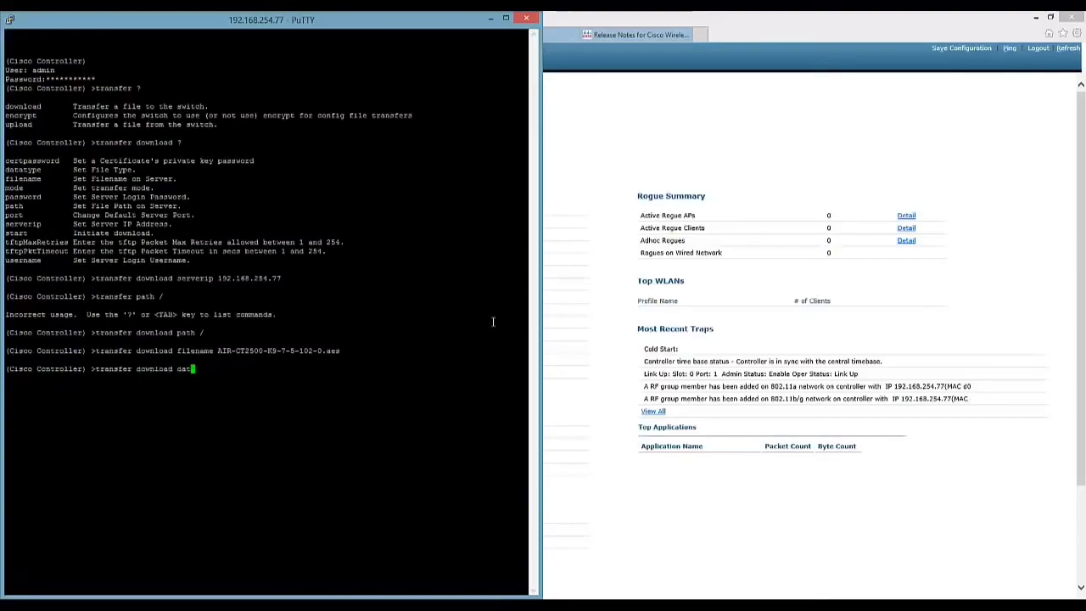
{"action": "key", "text": "Tab"}
{"action": "type", "text": "code"}
{"action": "key", "text": "Return"}
Enter 'transfer download start' at the controller prompt without confirming yet.
{"action": "type", "text": "ttr"}
{"action": "key", "text": "BackSpace"}
{"action": "key", "text": "BackSpace"}
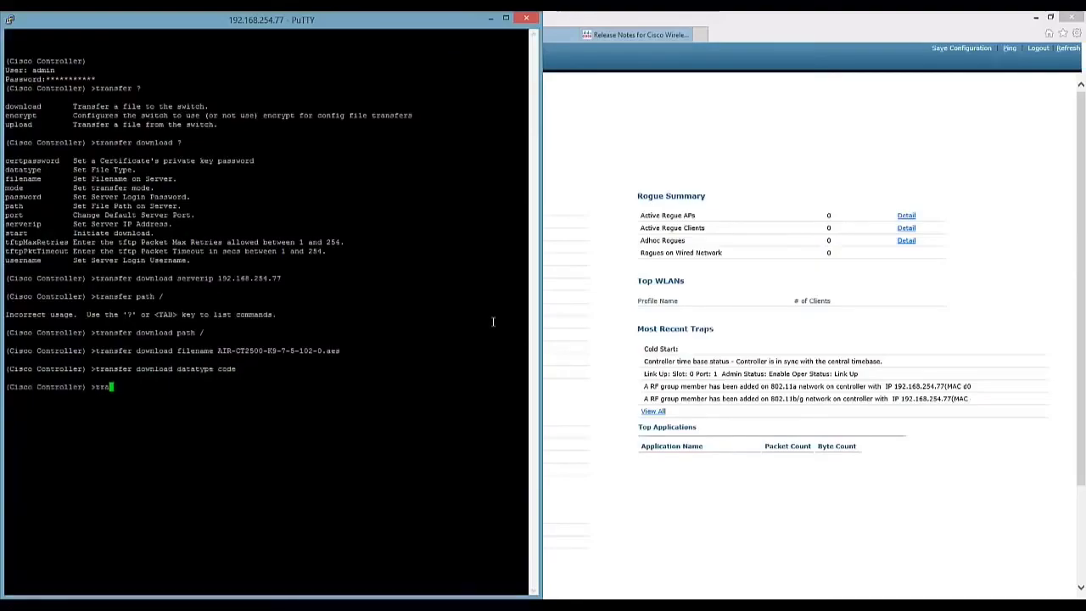
{"action": "type", "text": "ransfer download start"}
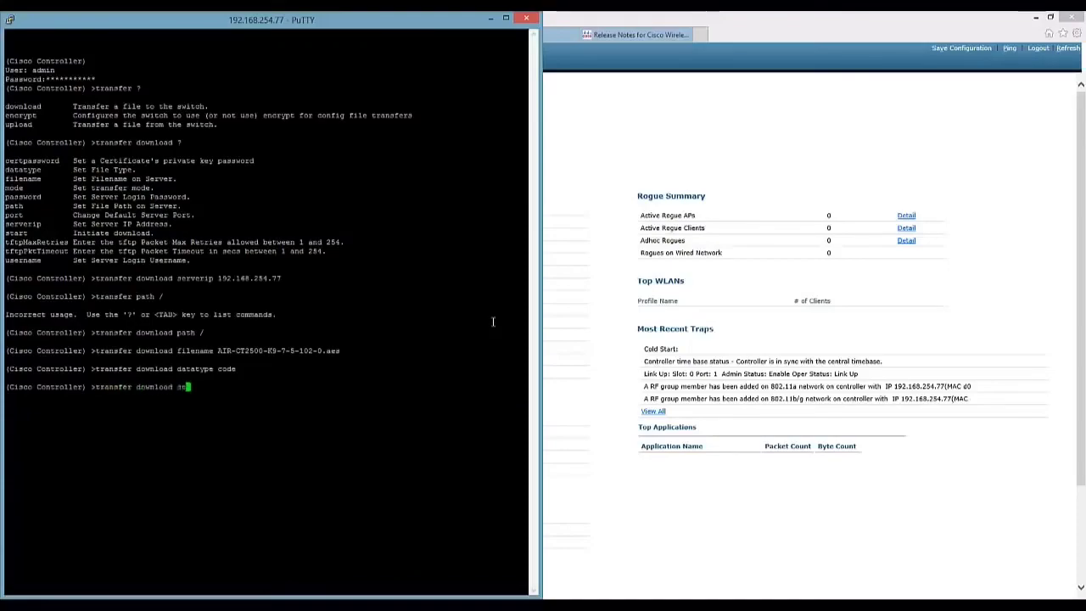